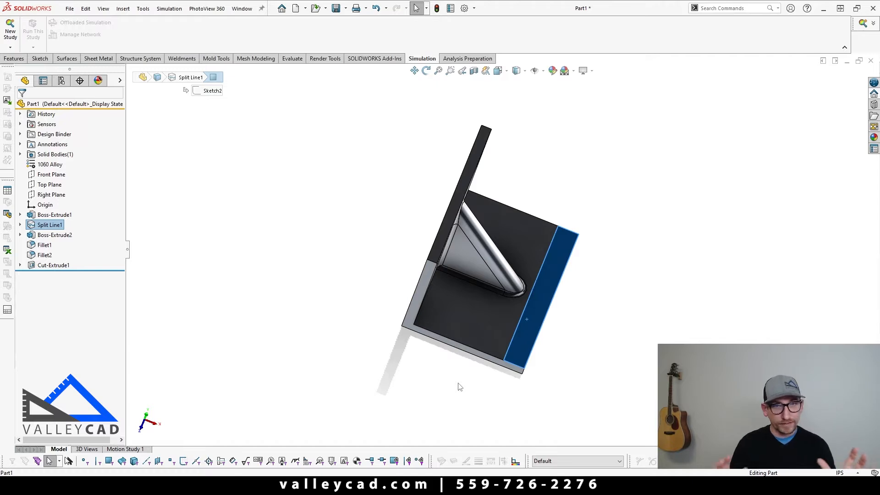
Step: Create a new Static simulation study of the bracket with its default name and view the model isometrically
key("ctrl+7")
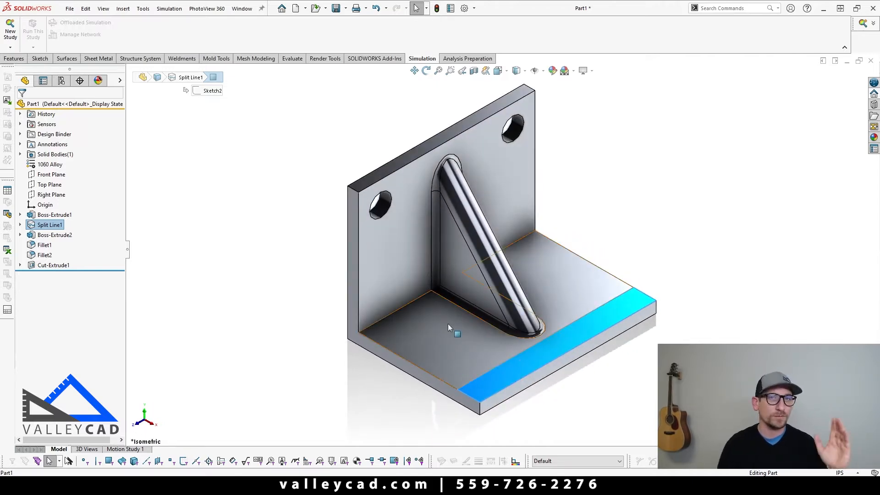
left_click(10, 32)
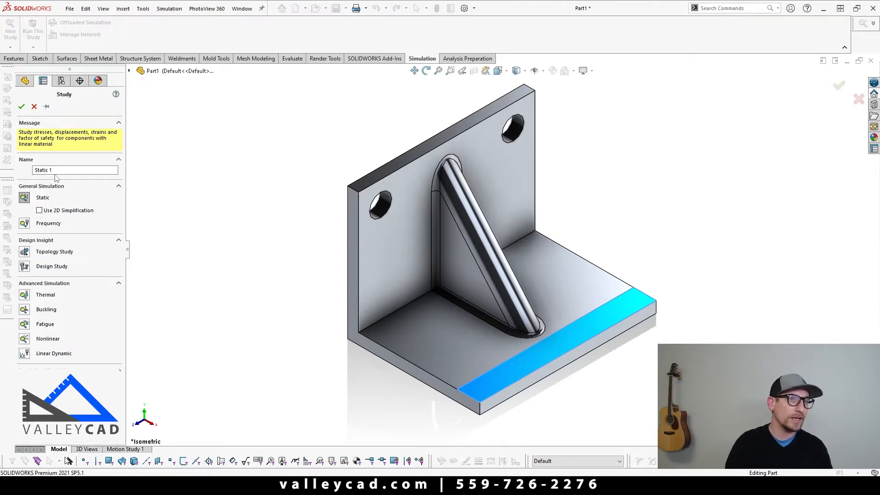
left_click(22, 107)
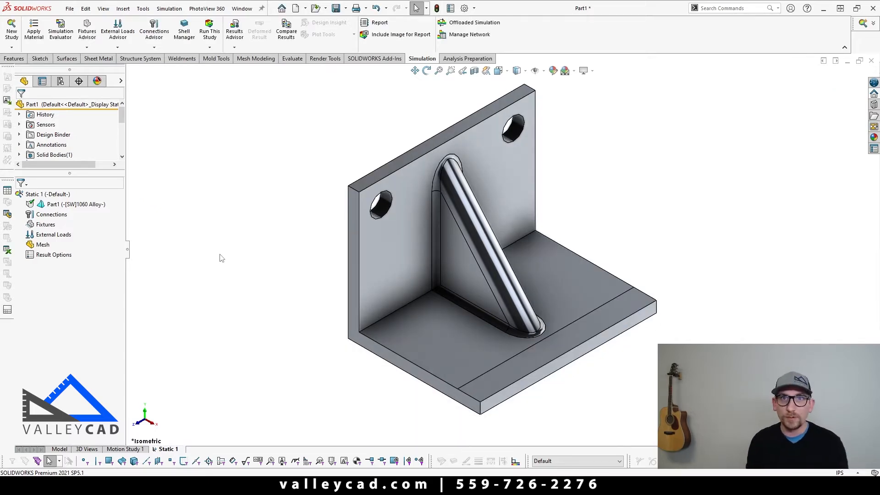
Step: Assign the favorite material 1060 Alloy to the part in the static study
right_click(39, 207)
mouse_move(78, 224)
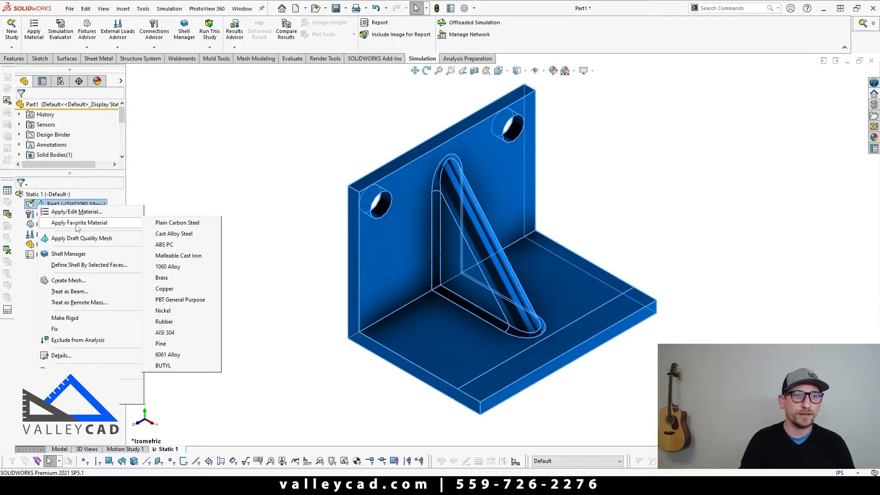
left_click(183, 267)
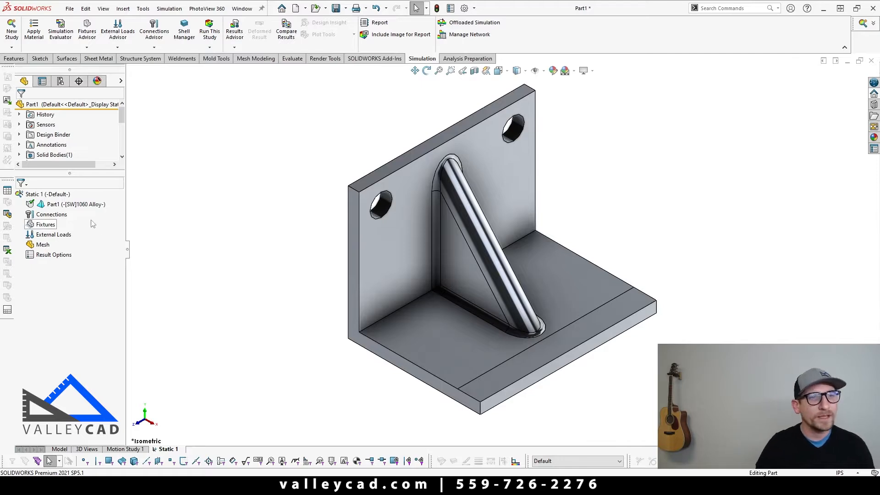
right_click(46, 224)
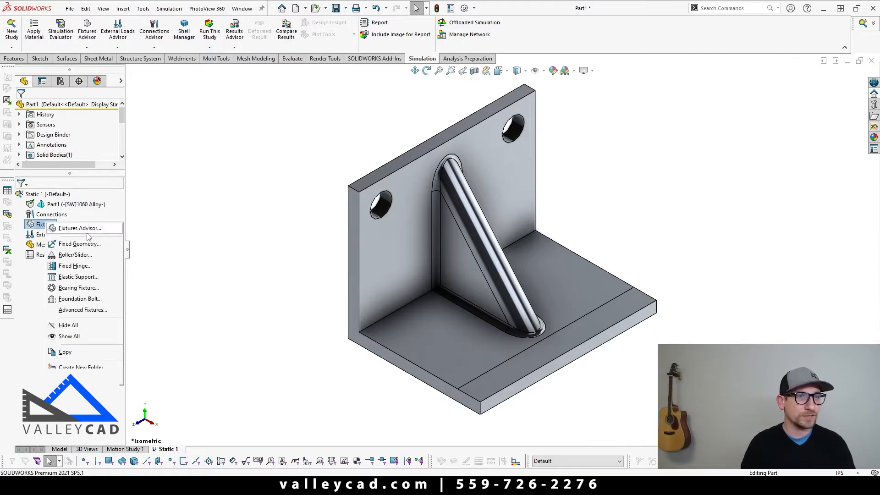
left_click(80, 228)
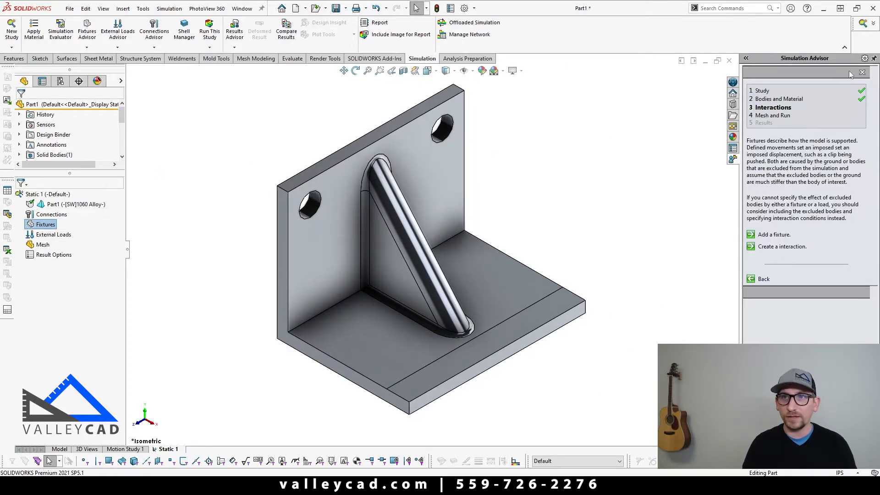
left_click(862, 72)
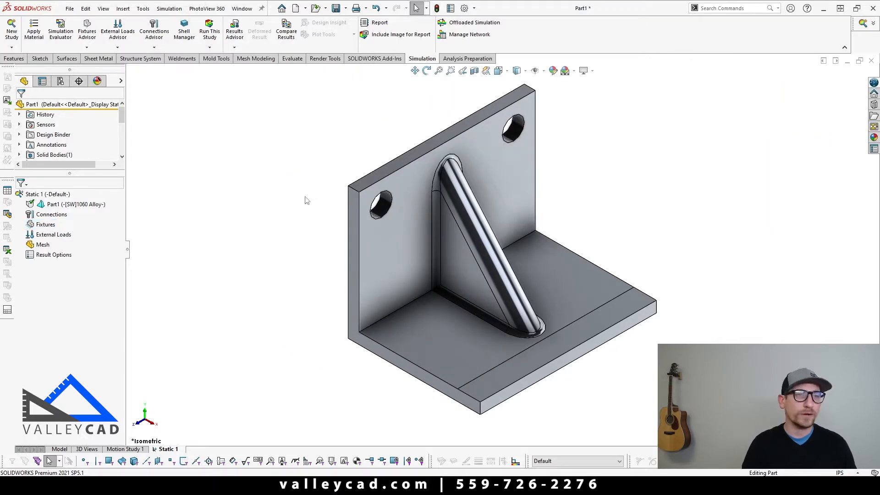
Step: Apply a Fixed Geometry fixture to both mounting hole faces and the back face of the bracket's vertical plate
right_click(44, 226)
left_click(77, 247)
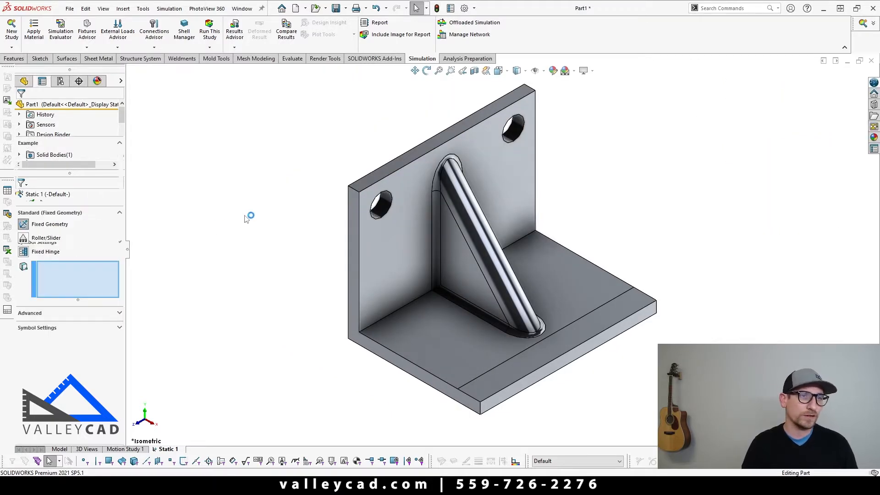
left_click(384, 212)
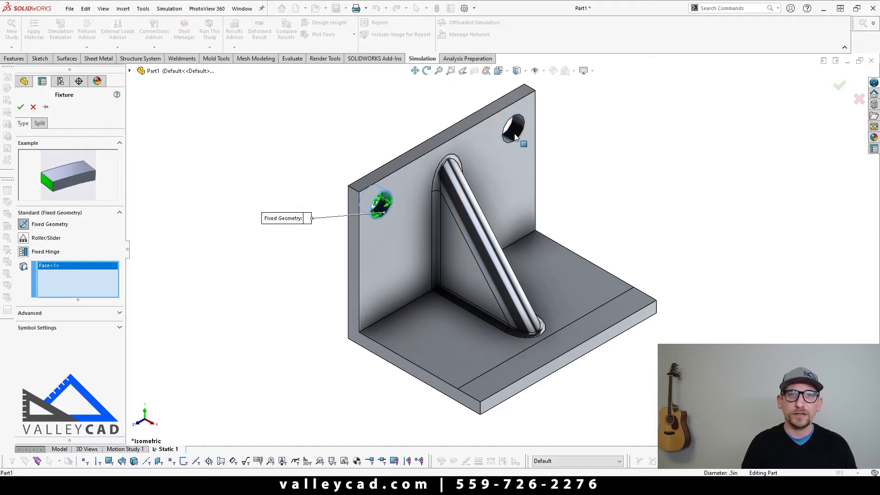
left_click(512, 132)
middle_click_drag(513, 133, 353, 199)
left_click(448, 208)
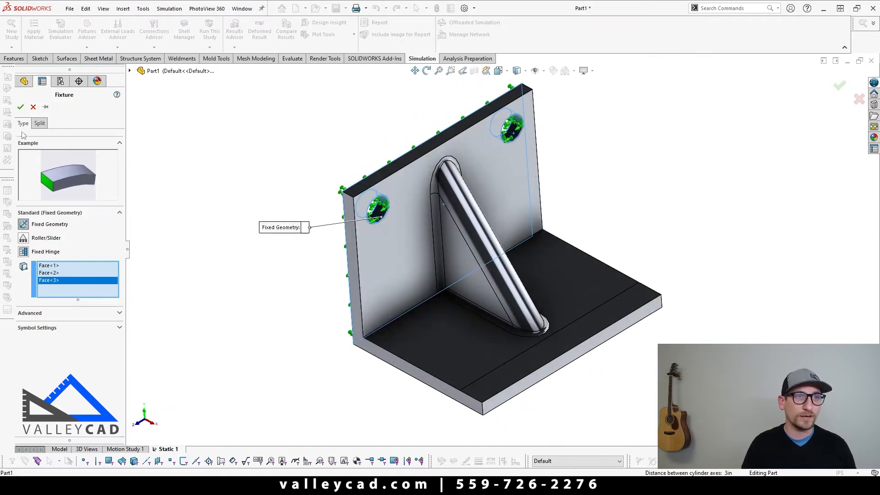
left_click(21, 109)
Step: Define a normal force of 1000 N on the narrow split face along the base plate's outer edge
right_click(58, 246)
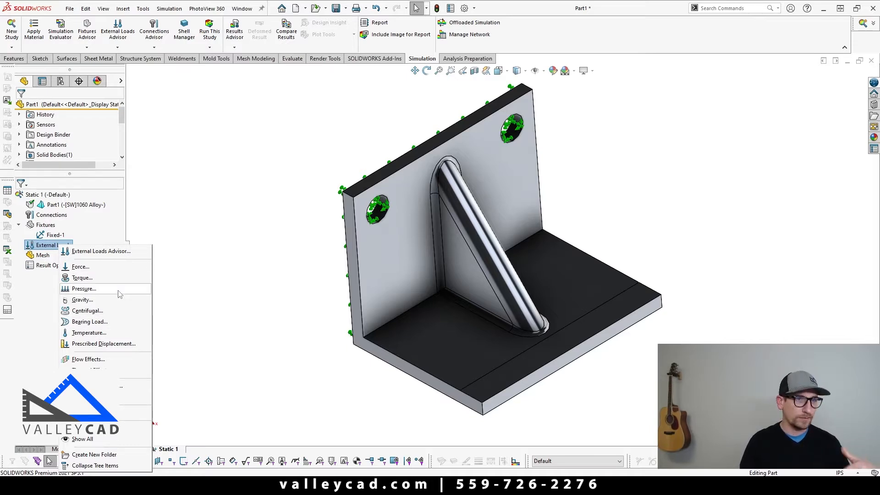
left_click(81, 267)
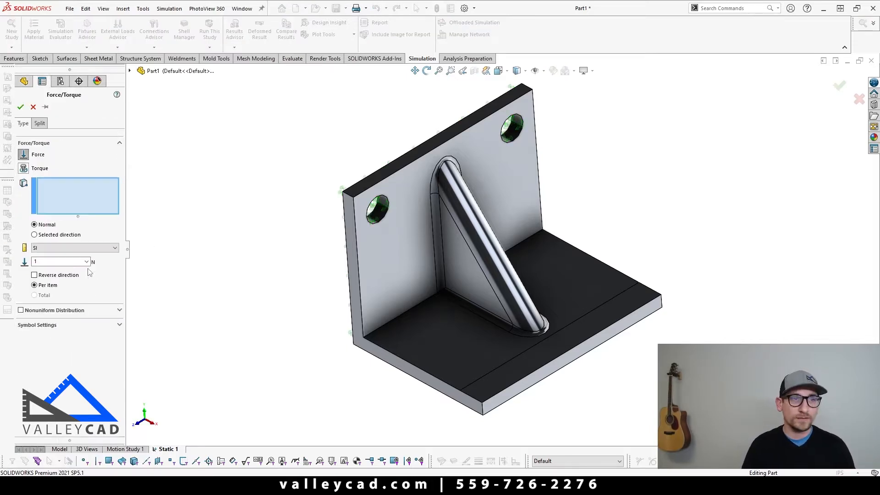
left_click(517, 362)
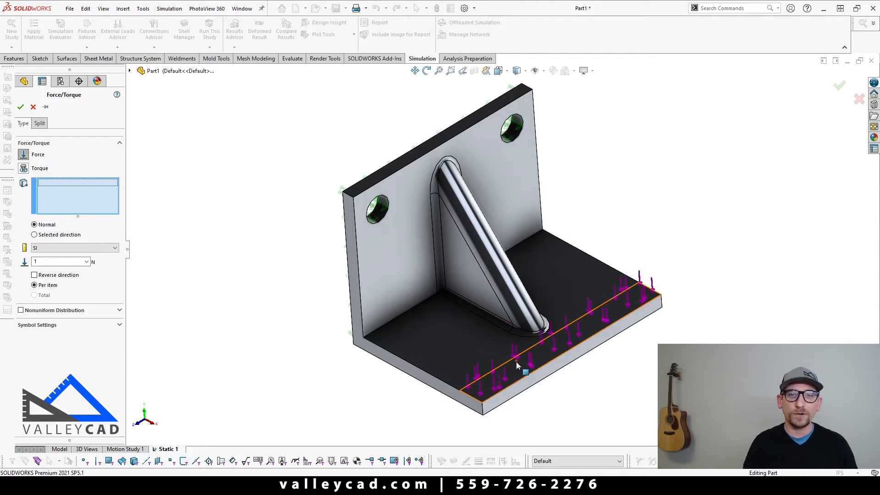
middle_click_drag(422, 360, 406, 373)
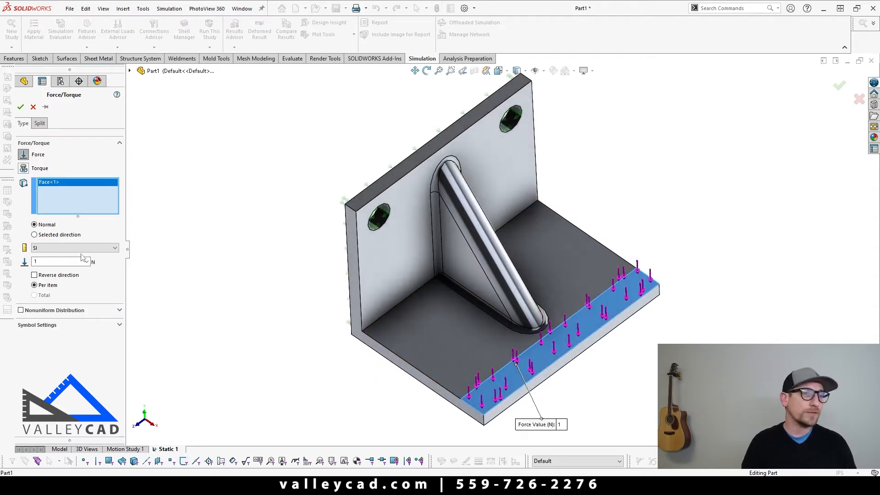
double_click(55, 261)
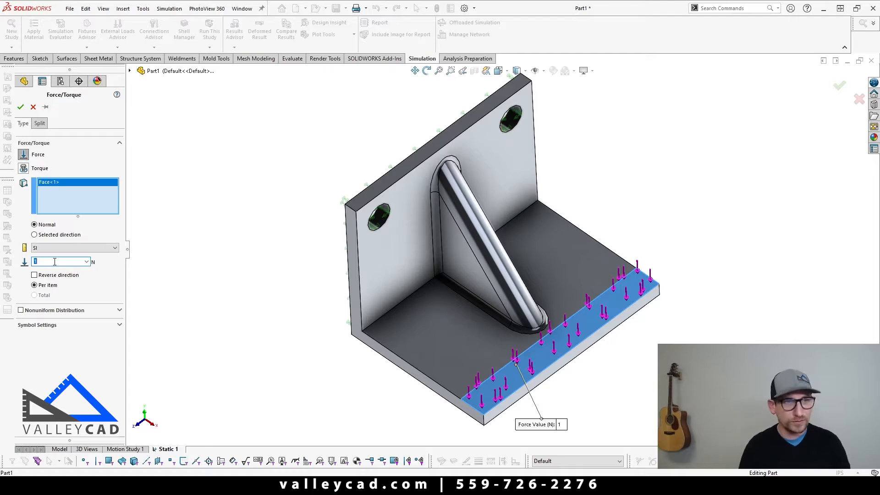
type("1000")
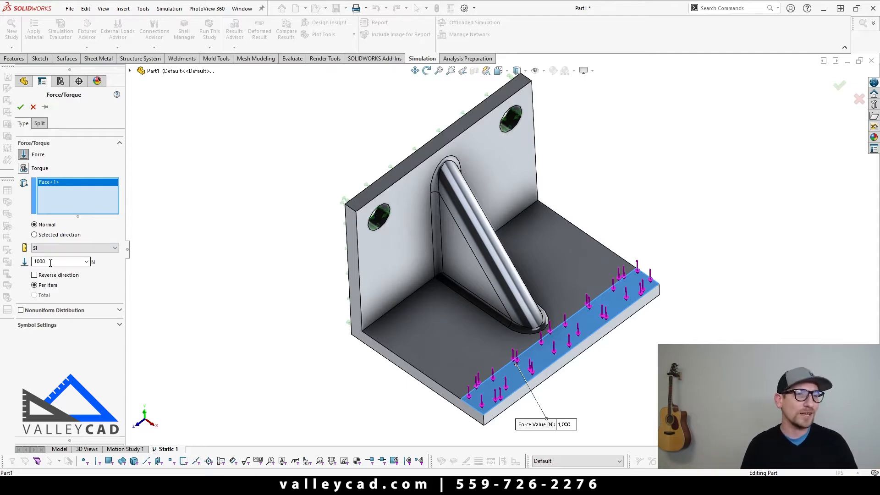
Step: Switch the force units to English (IPS) and back to SI
left_click(95, 250)
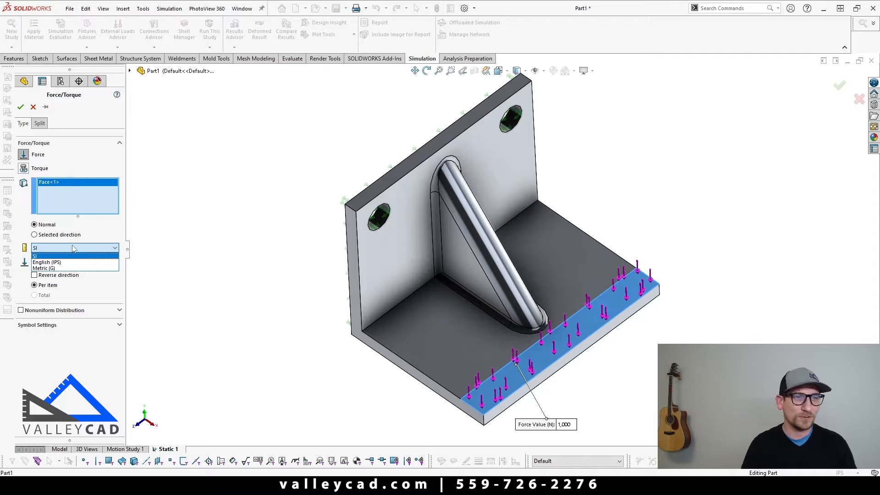
left_click(66, 262)
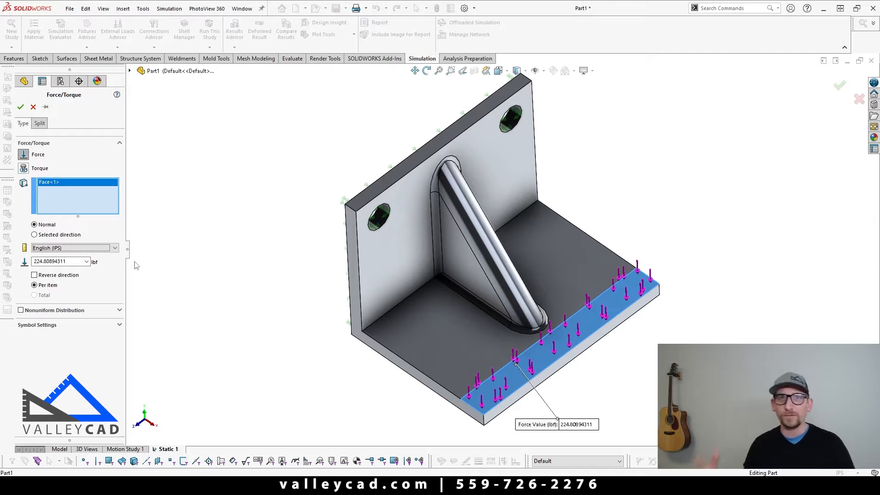
left_click(92, 248)
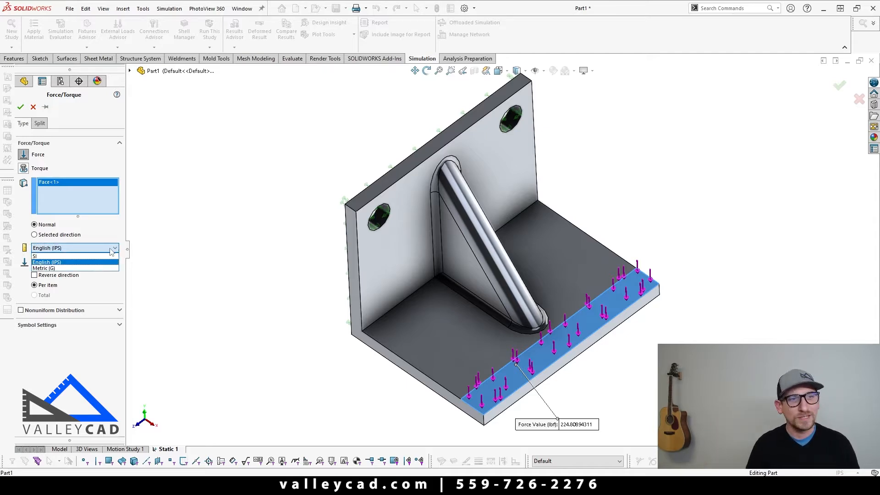
left_click(65, 256)
Step: Reset the force value to 1000 N and accept the load
double_click(72, 262)
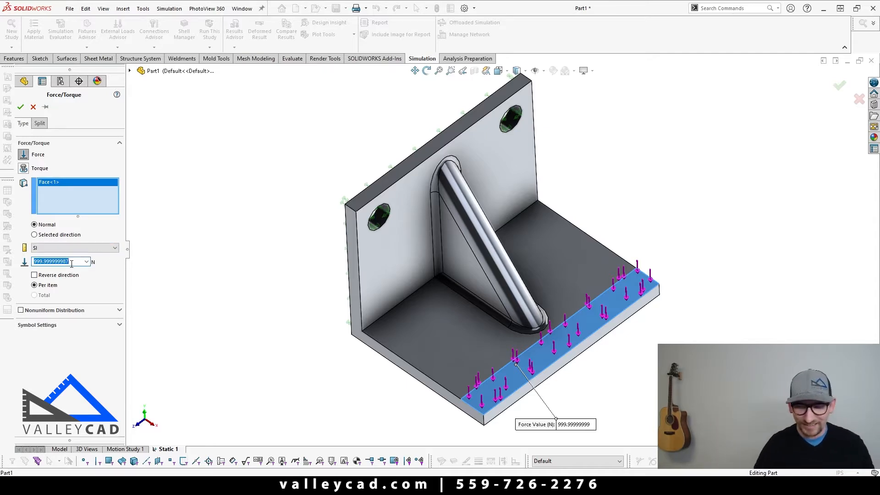
type("1000")
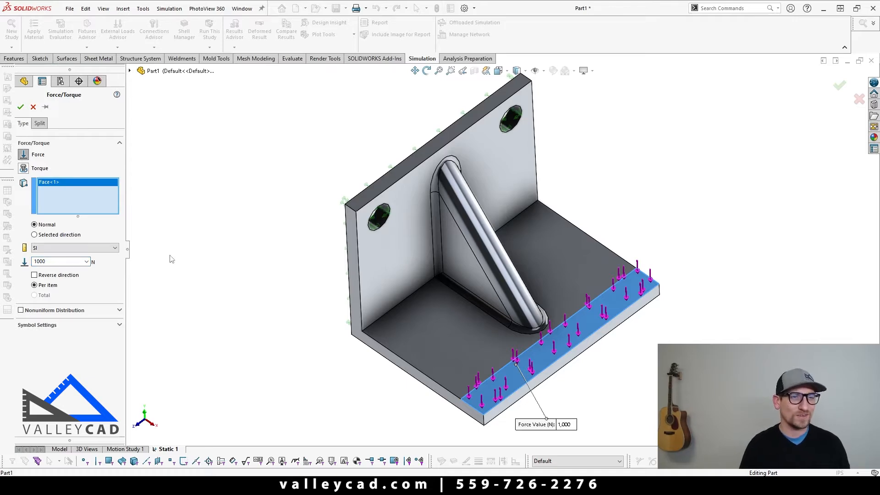
left_click(20, 107)
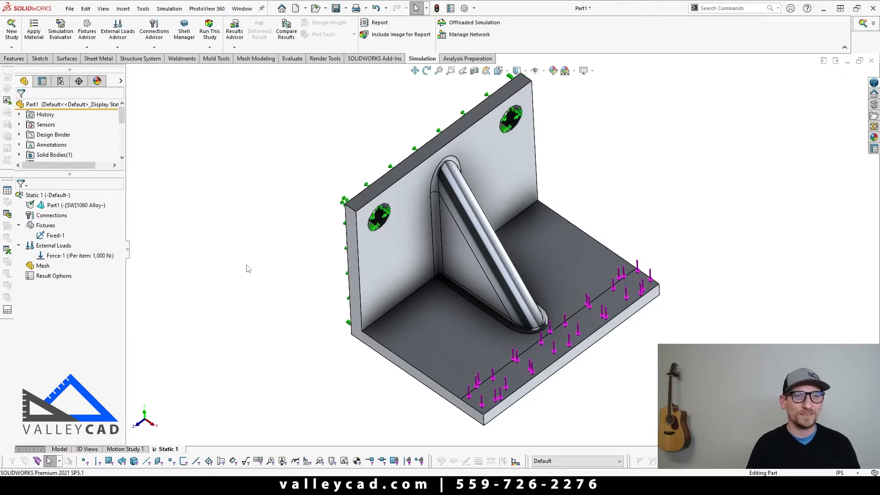
Step: Run the static study and display its displacement and strain result plots
key("ctrl+7")
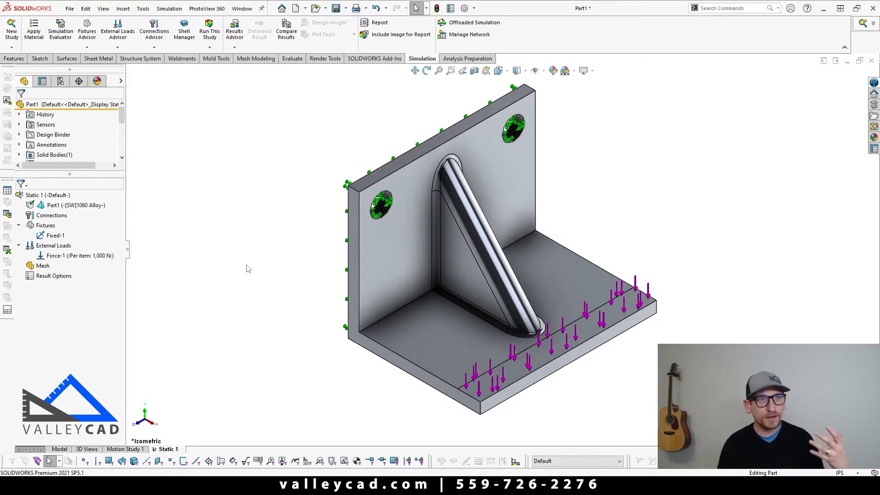
right_click(47, 196)
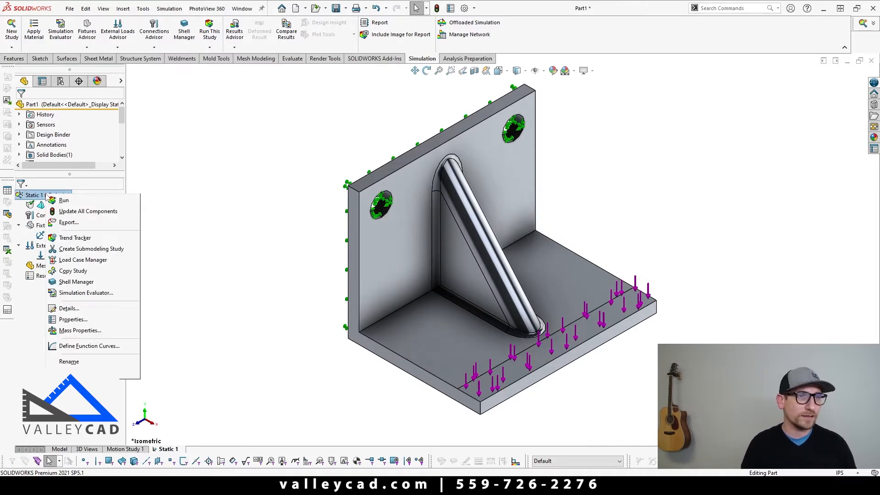
left_click(66, 201)
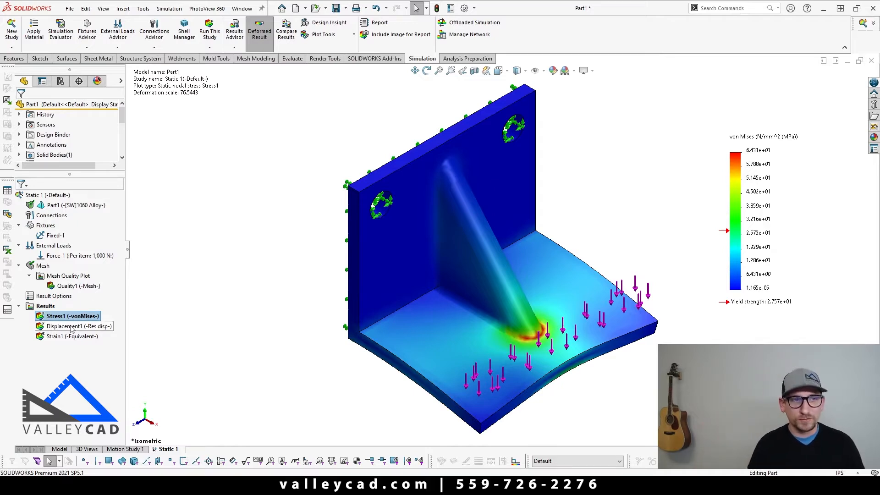
double_click(68, 328)
double_click(68, 336)
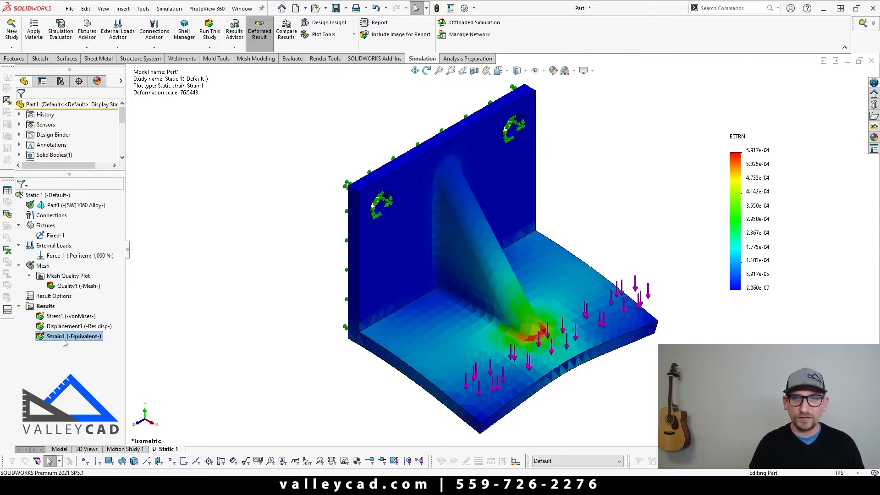
Step: Define a Factor of Safety plot for all bodies with the Automatic criterion, showing areas below a factor of safety of 1
right_click(48, 307)
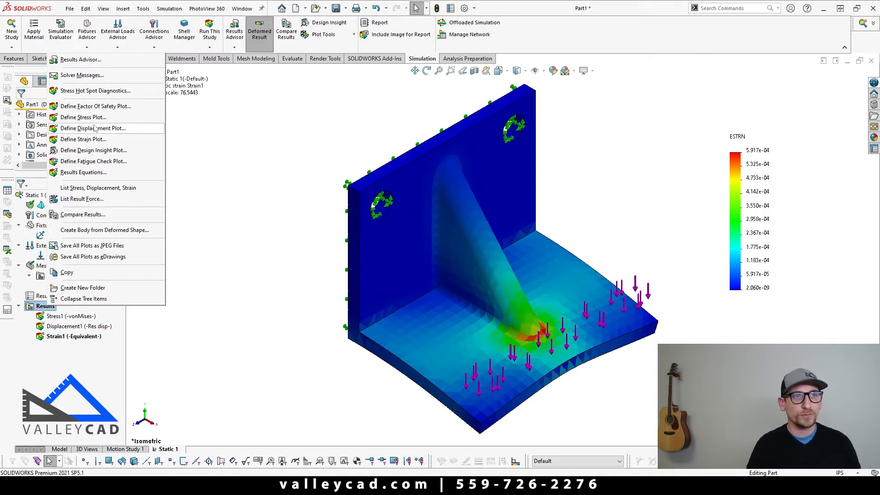
left_click(94, 106)
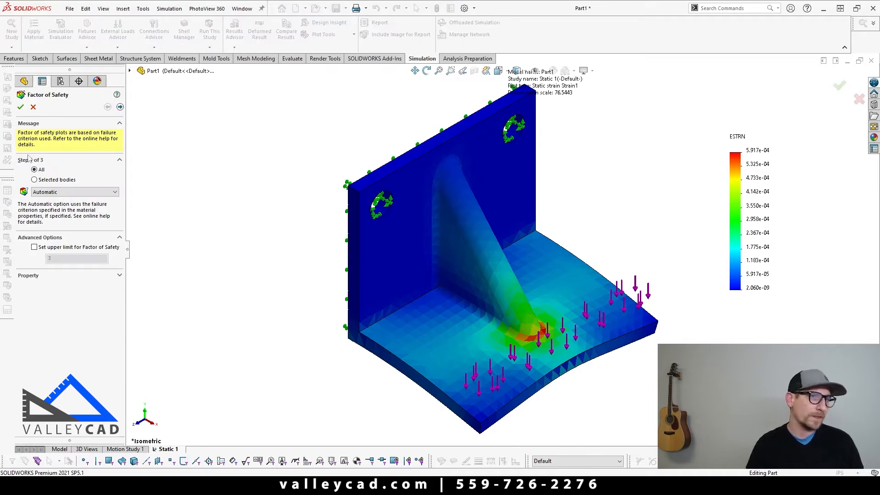
left_click(120, 106)
left_click(119, 107)
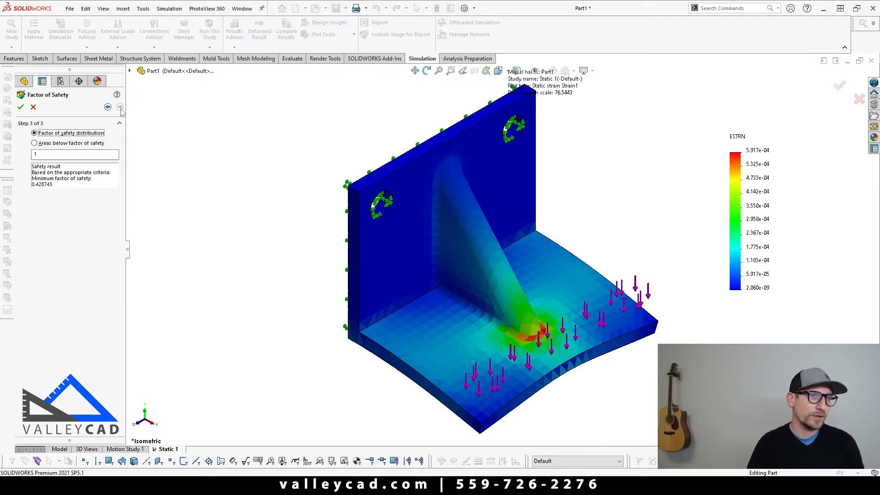
left_click(79, 145)
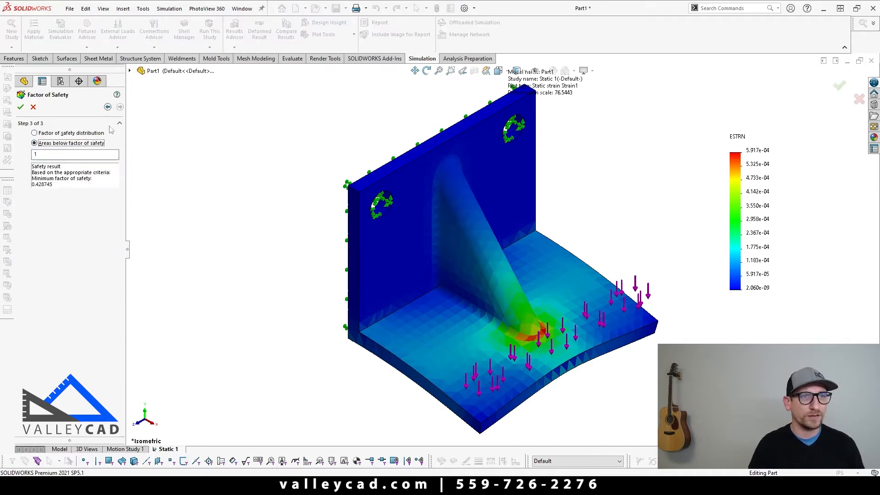
left_click(20, 107)
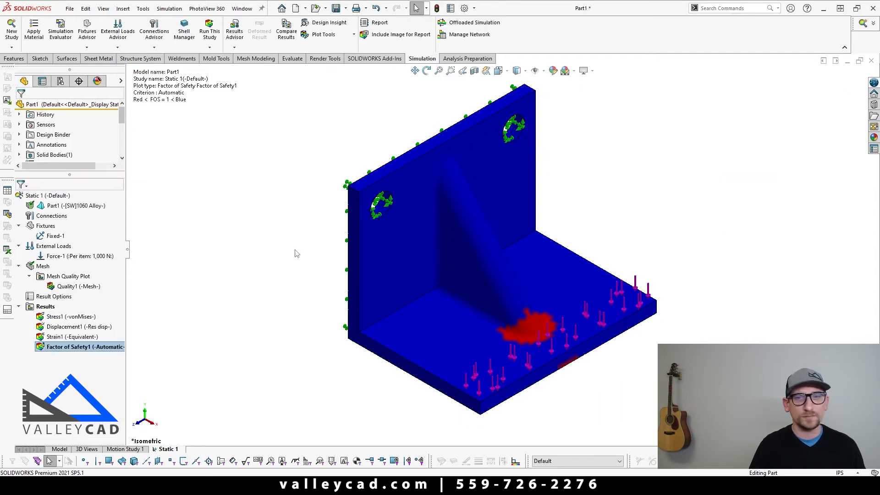
Step: Examine the Factor of Safety plot around the rib's foot and the base plate's outer edge
left_click(68, 347)
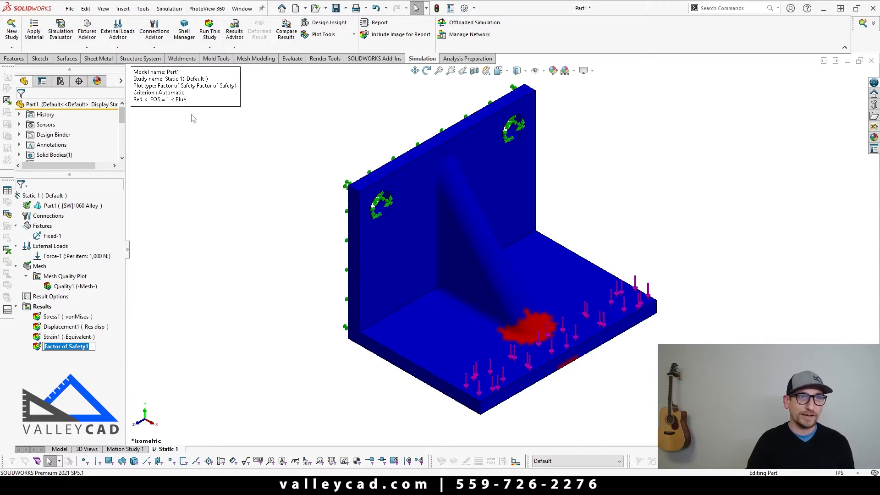
middle_click_drag(311, 283, 280, 206)
scroll(537, 325, "down", 4)
middle_click_drag(536, 327, 501, 335)
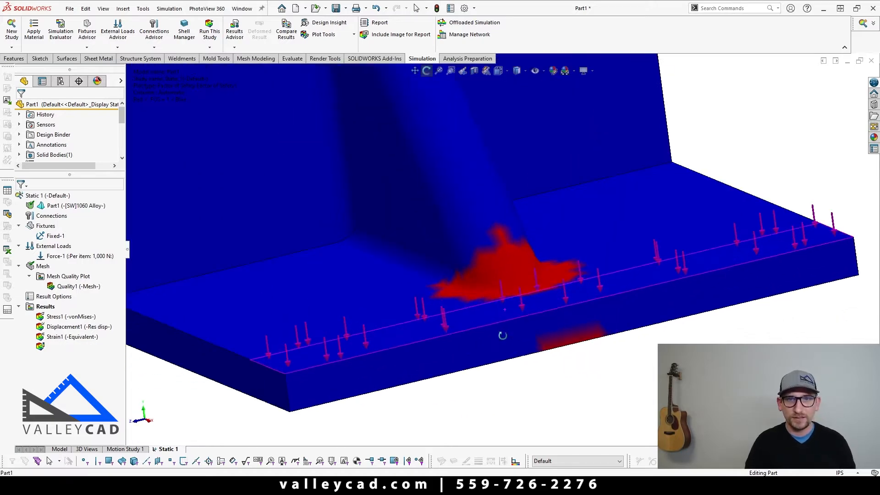
middle_click_drag(507, 291, 502, 283)
scroll(509, 312, "up", 8)
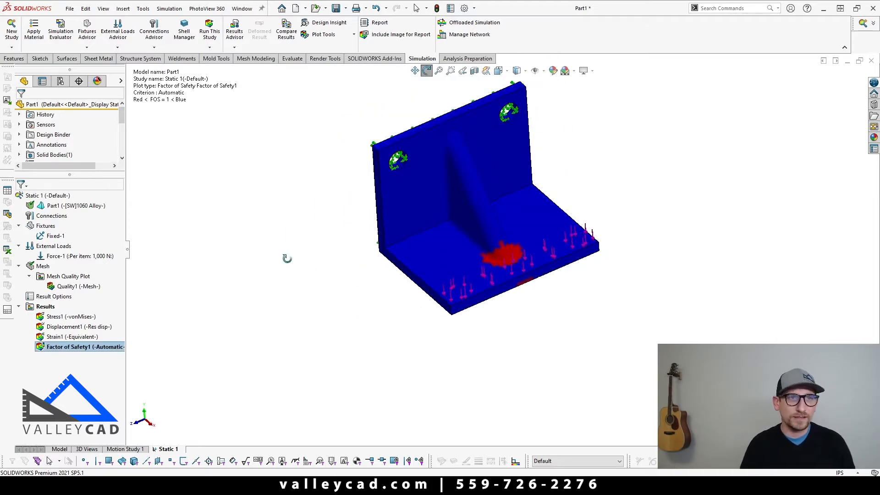
Step: Review the strain plot and the von Mises stress plot of the bracket, viewing the stress result in isometric orientation
double_click(69, 337)
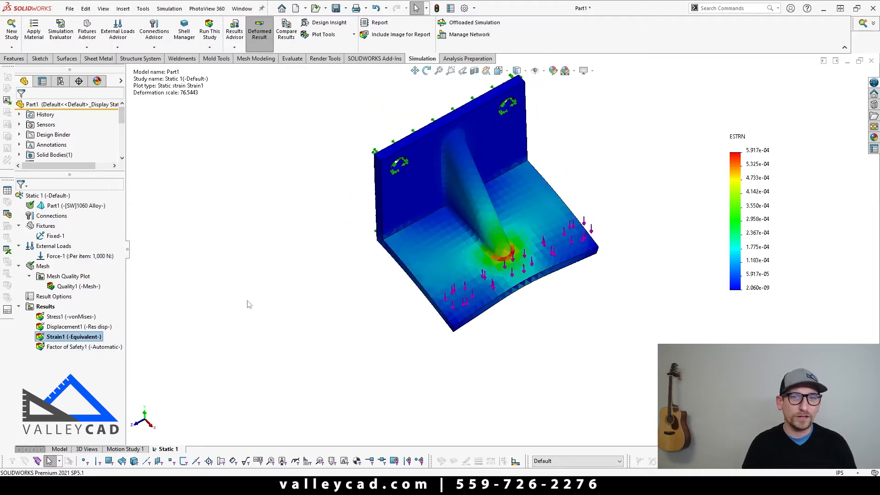
double_click(69, 317)
key("ctrl+7")
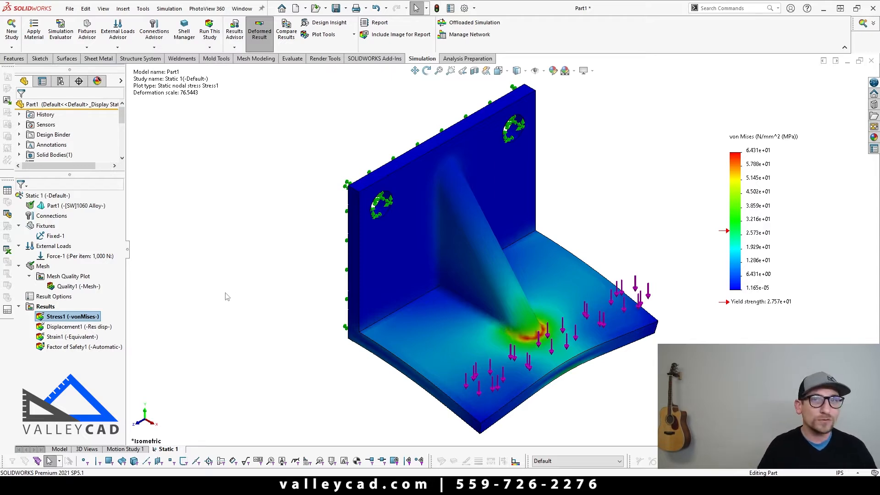
Step: Add a Trend Tracker to the Static 1 study and set the current 1060 Alloy results as its baseline
right_click(41, 198)
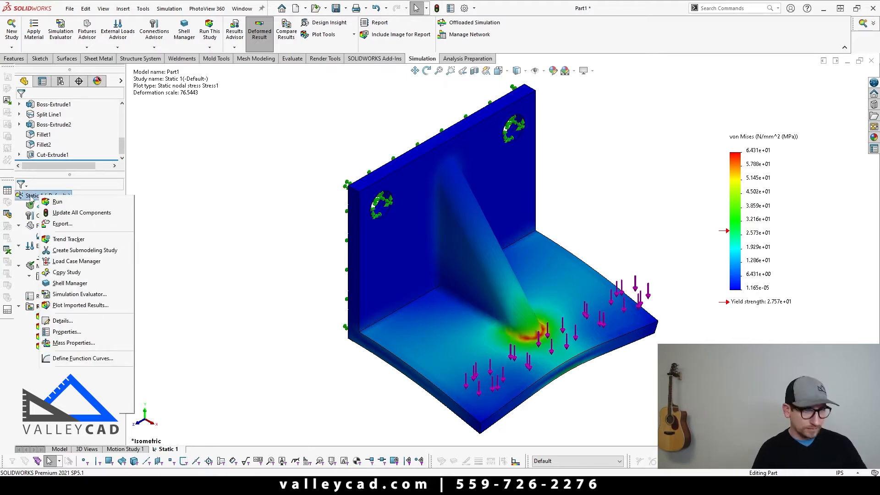
left_click(71, 241)
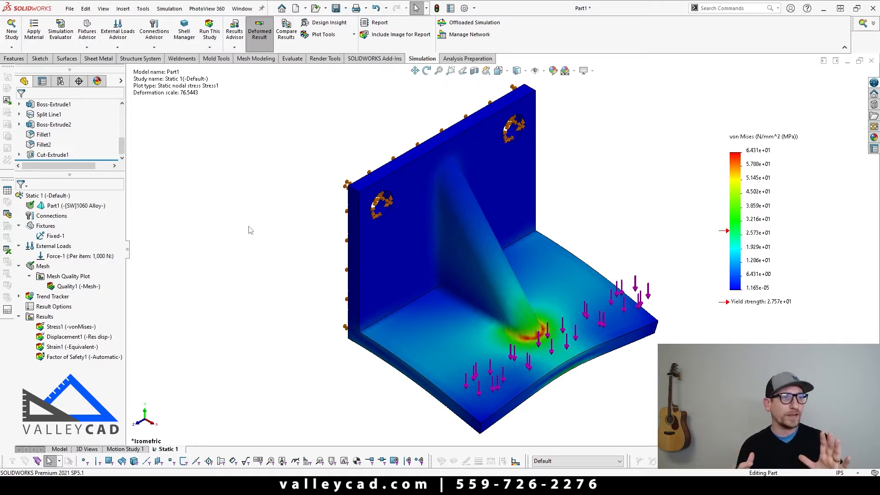
left_click(469, 276)
left_click(254, 250)
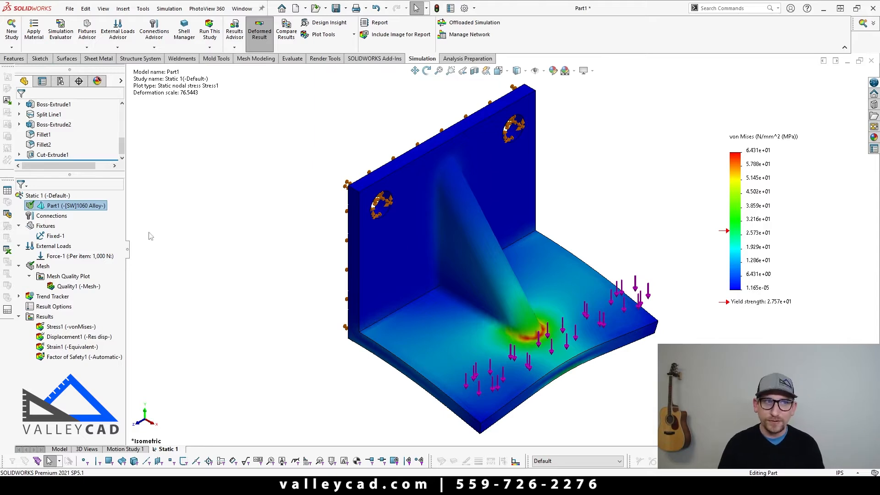
left_click(19, 296)
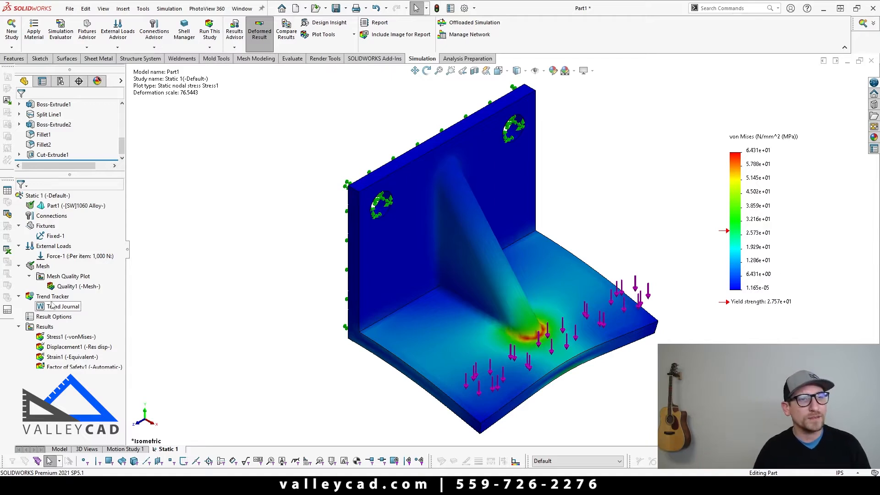
right_click(51, 298)
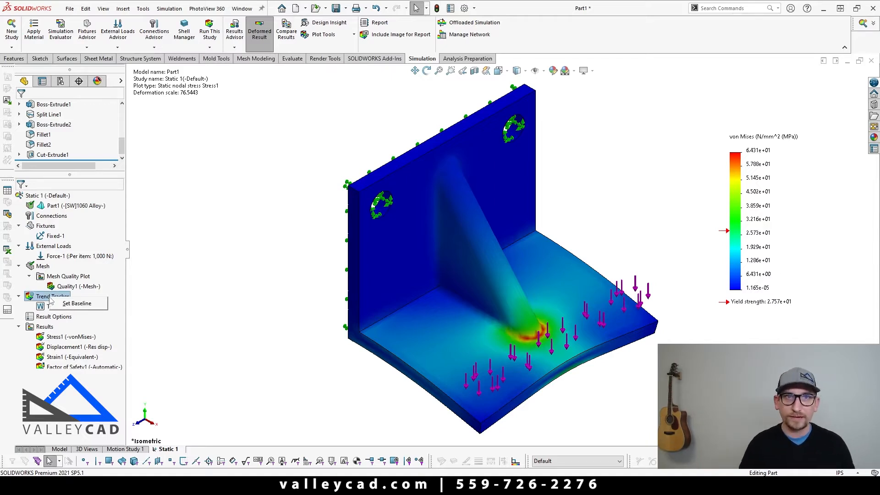
left_click(78, 304)
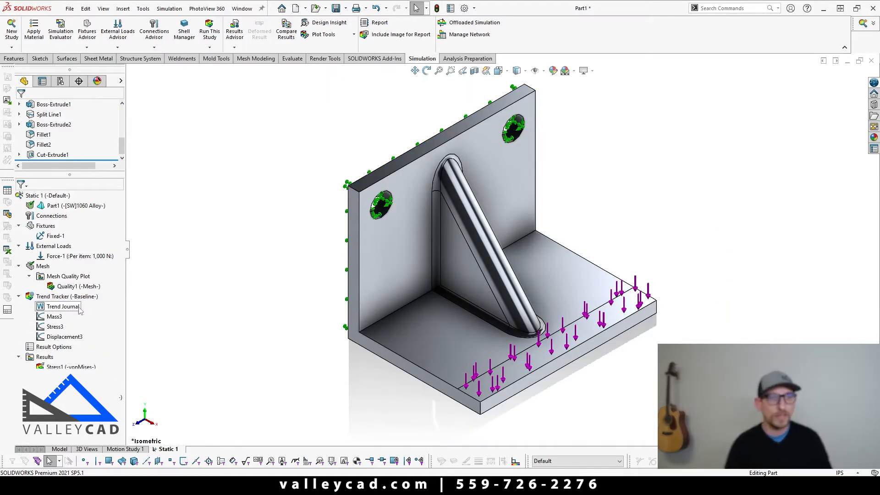
Step: Inspect the baseline values in the Trend Tracker's mass, stress and displacement graphs
left_click(51, 319)
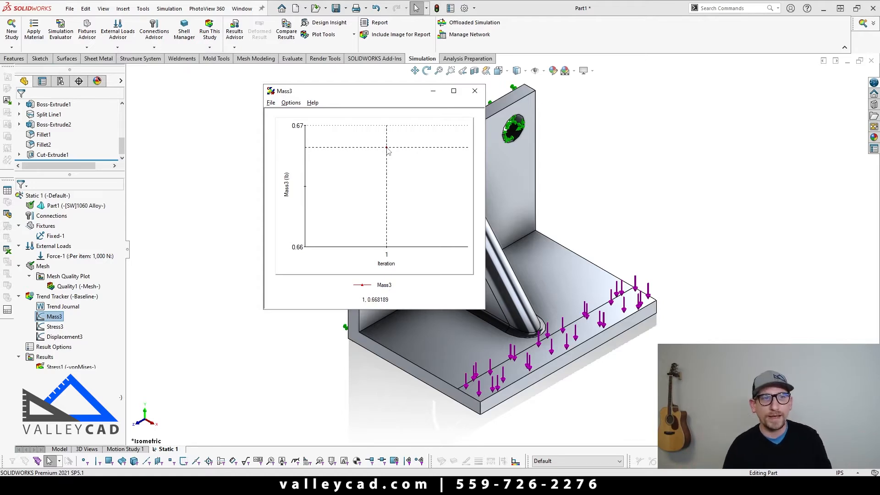
left_click(475, 91)
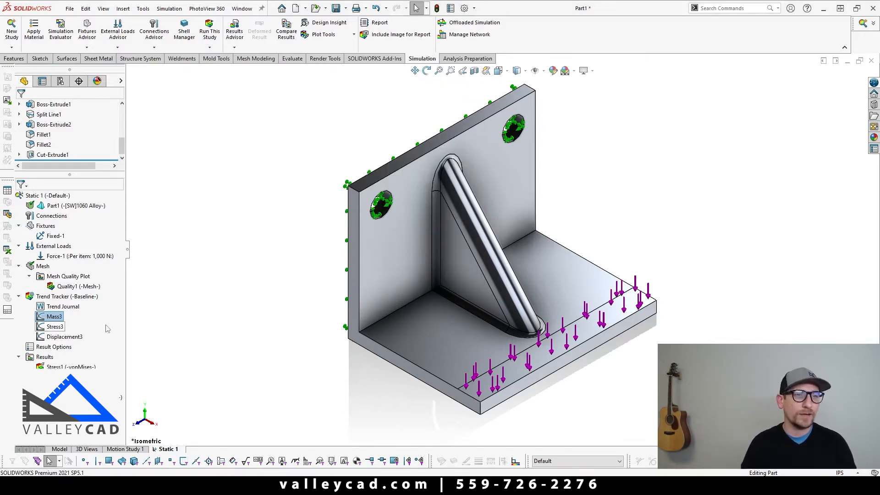
double_click(61, 328)
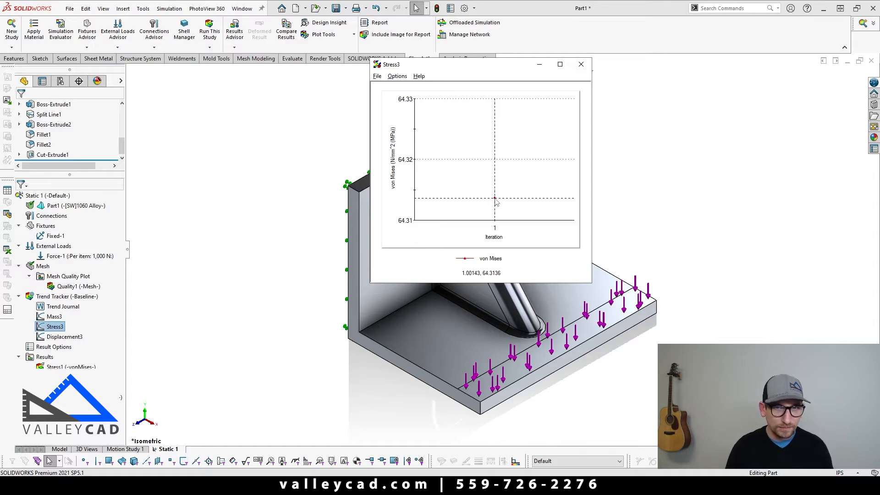
left_click(45, 338)
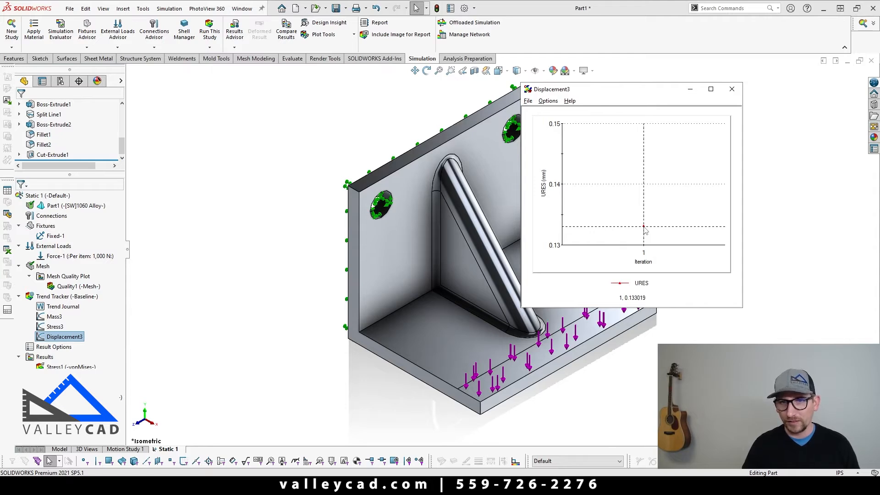
left_click(732, 89)
left_click(300, 266)
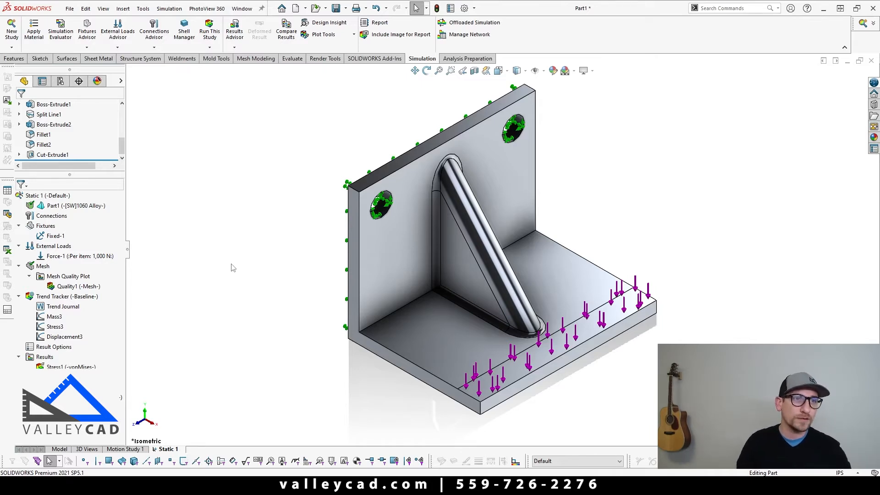
Step: Change the part's study material to AISI 304 from the favorite materials and rerun the static study
right_click(53, 206)
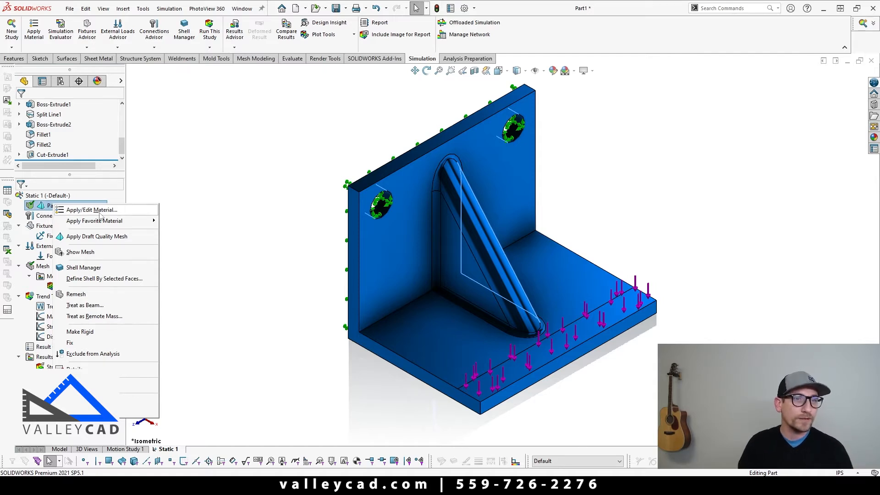
mouse_move(101, 223)
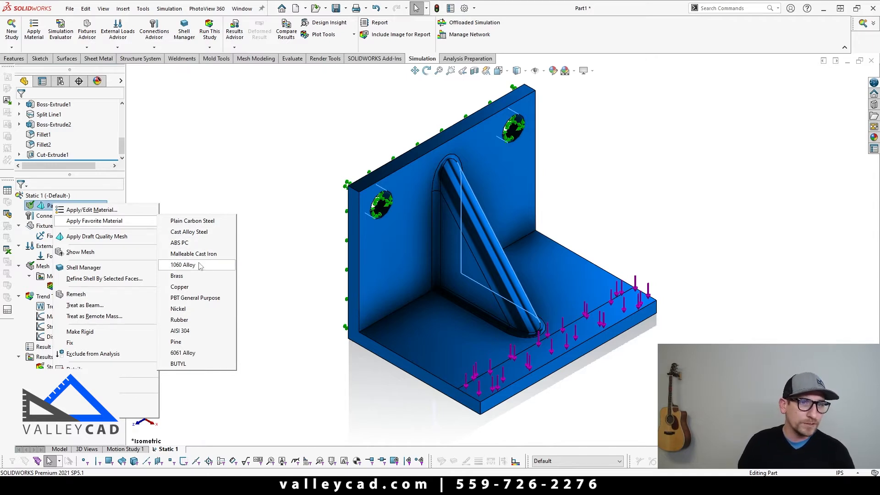
left_click(193, 330)
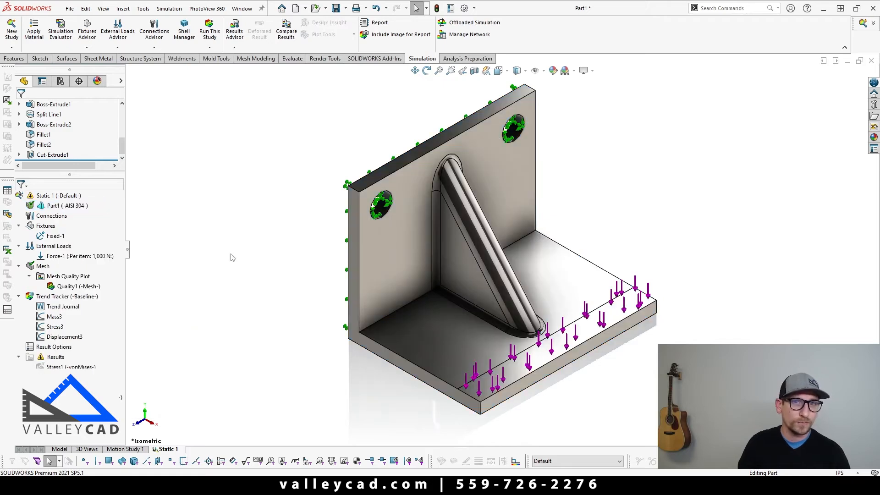
right_click(53, 196)
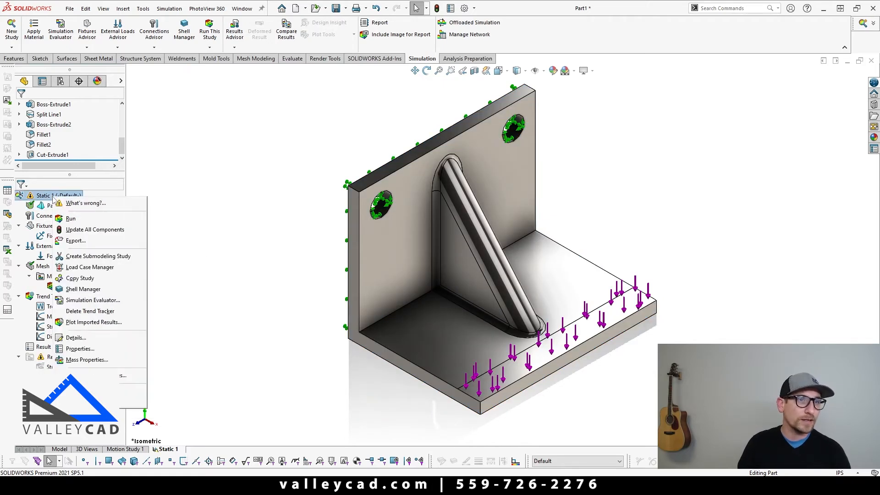
left_click(70, 219)
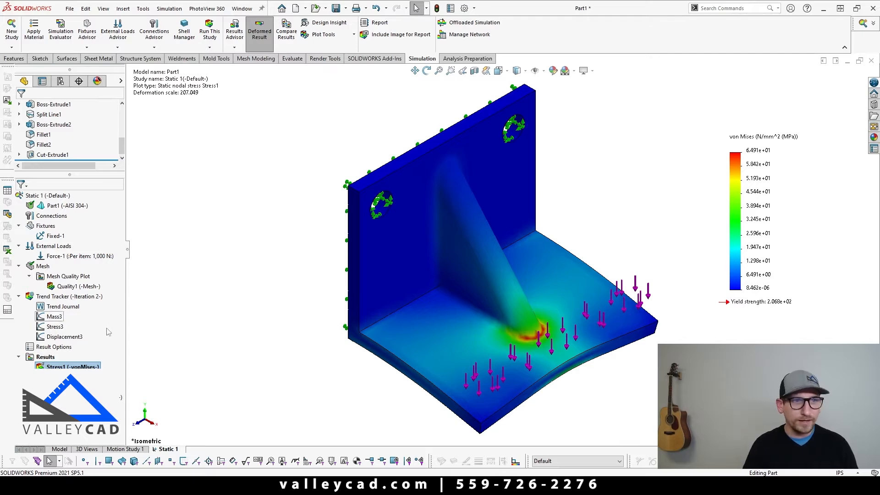
Step: Review the displacement and strain plots for AISI 304 and examine the Factor of Safety plot around the rib's foot
double_click(69, 377)
double_click(69, 387)
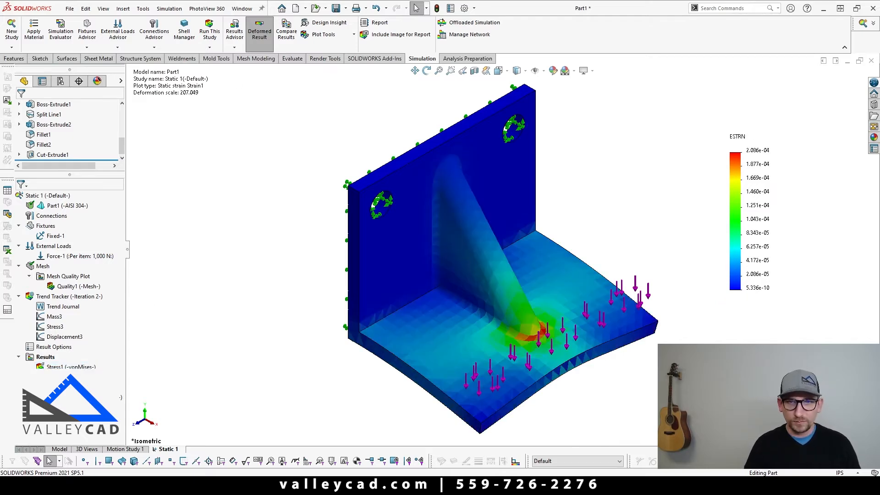
double_click(69, 397)
scroll(559, 340, "down", 4)
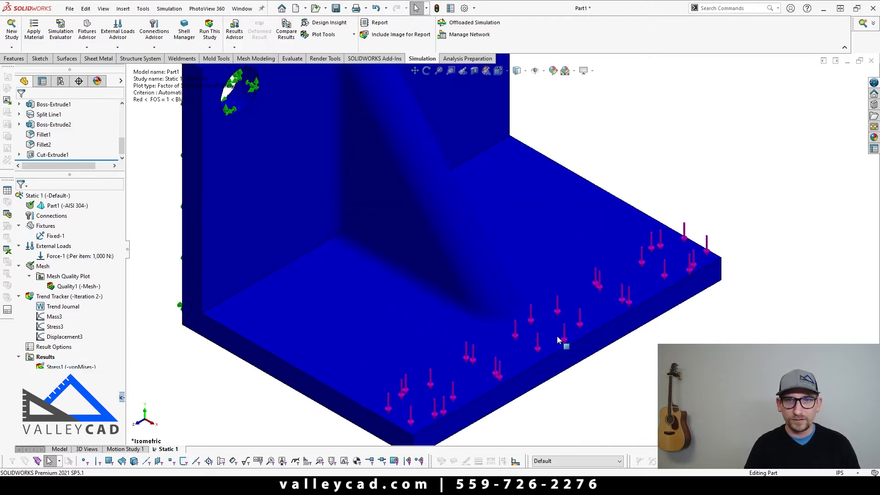
mouse_move(560, 340)
middle_mouse_down()
mouse_move(528, 297)
mouse_move(501, 205)
mouse_move(489, 205)
mouse_move(544, 269)
mouse_move(572, 332)
middle_mouse_up()
scroll(516, 265, "up", 3)
middle_click_drag(521, 293, 488, 314)
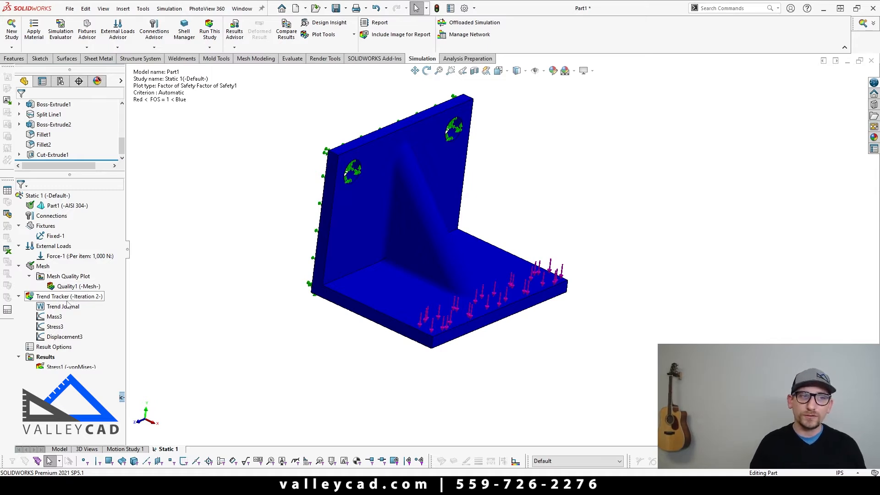
Step: Compare iterations 1 and 2 in the Trend Tracker's mass, stress and displacement graphs
right_click(51, 317)
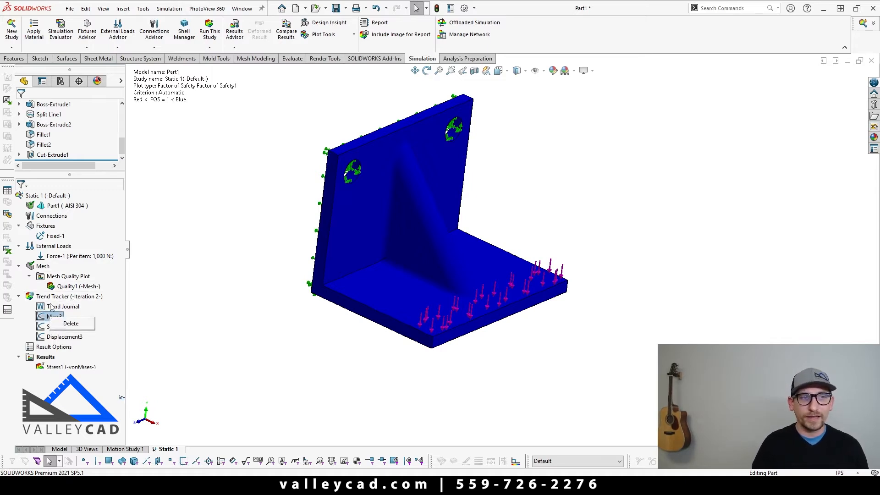
double_click(44, 317)
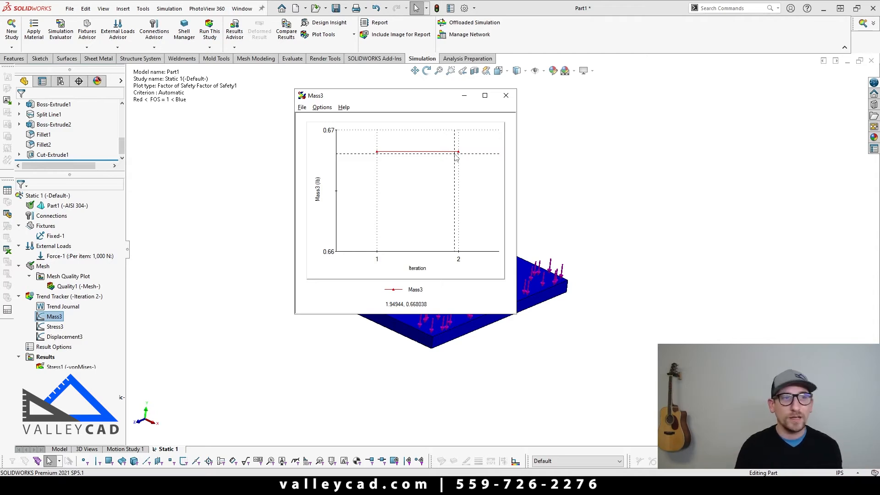
left_click(506, 96)
left_click(54, 326)
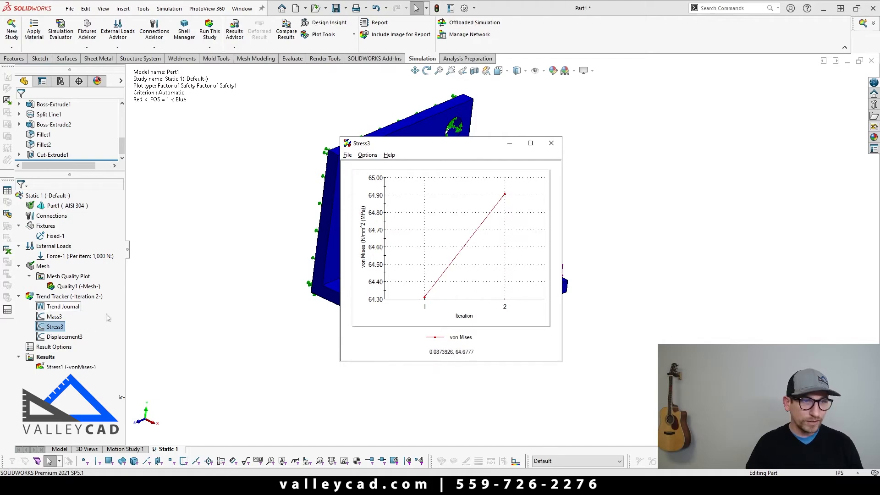
left_click(64, 337)
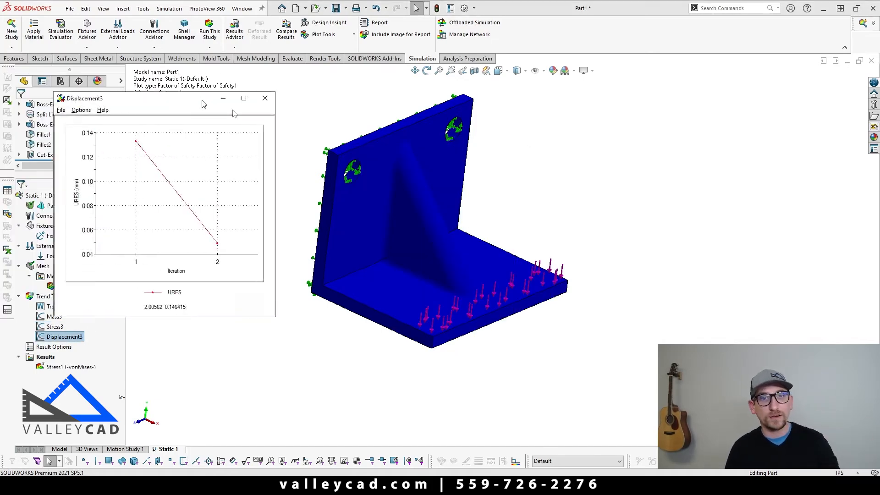
left_click_drag(201, 101, 506, 173)
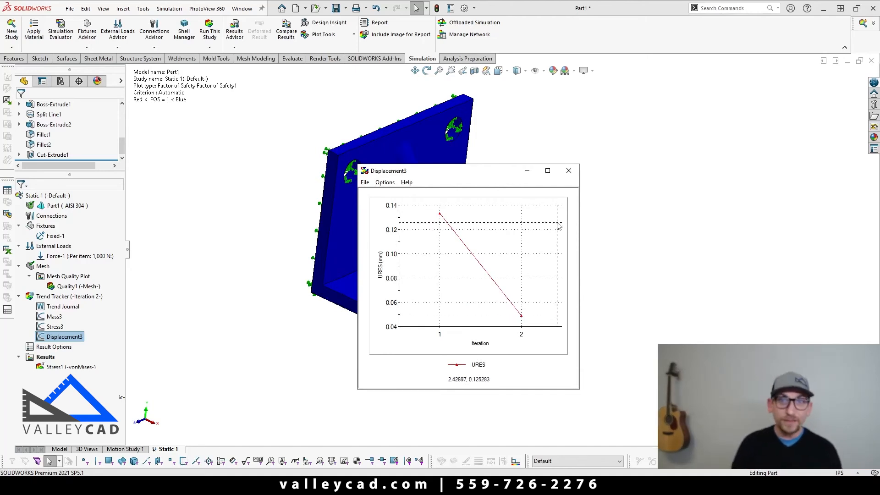
left_click(569, 171)
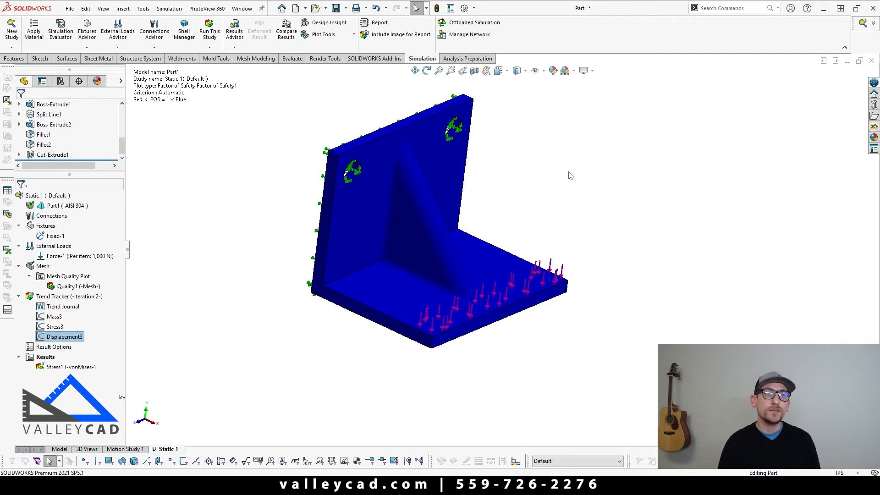
Step: Create a Simulation Data sensor for Factor of Safety, using Model Min across all steps and the material's limit strength
left_click(293, 59)
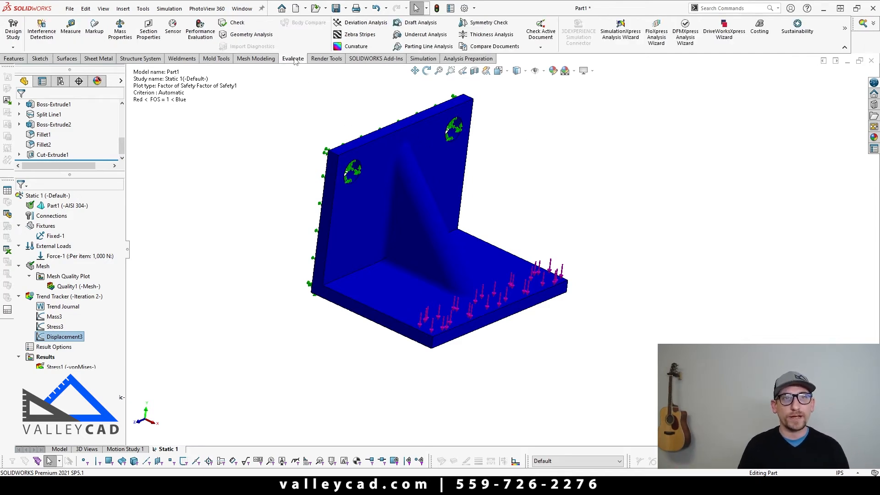
left_click(174, 27)
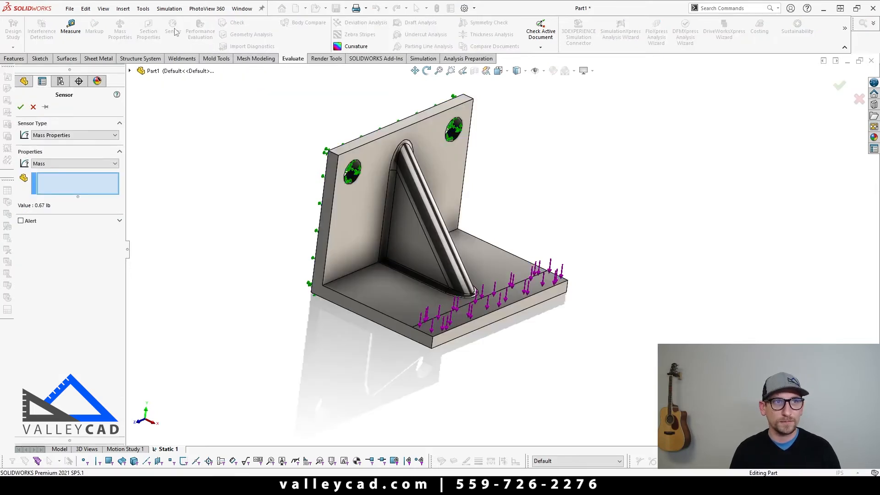
left_click(106, 135)
left_click(73, 144)
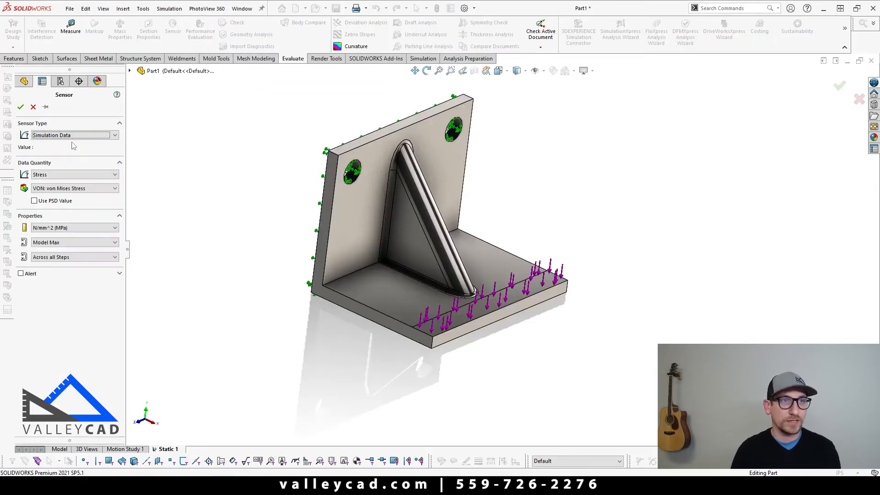
left_click(74, 174)
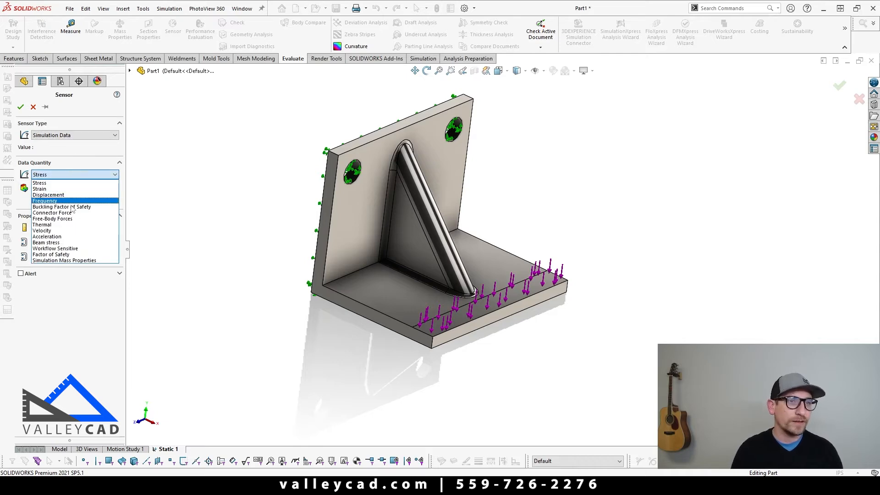
left_click(54, 254)
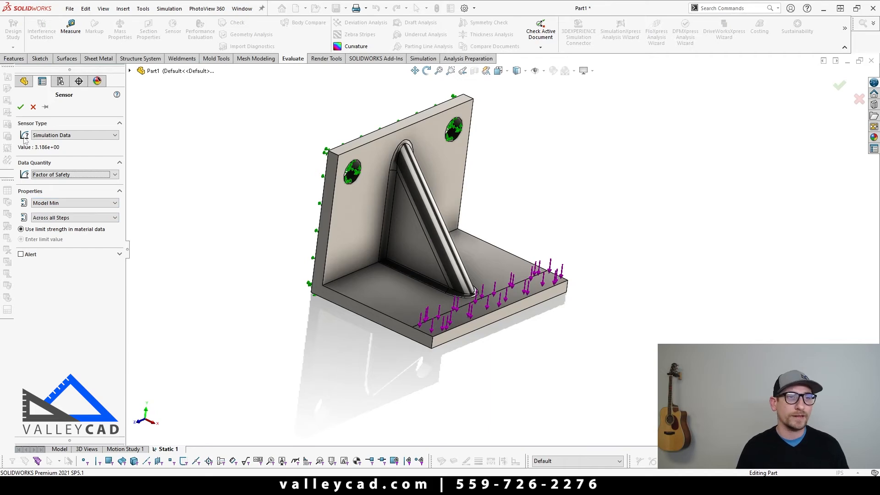
left_click(20, 106)
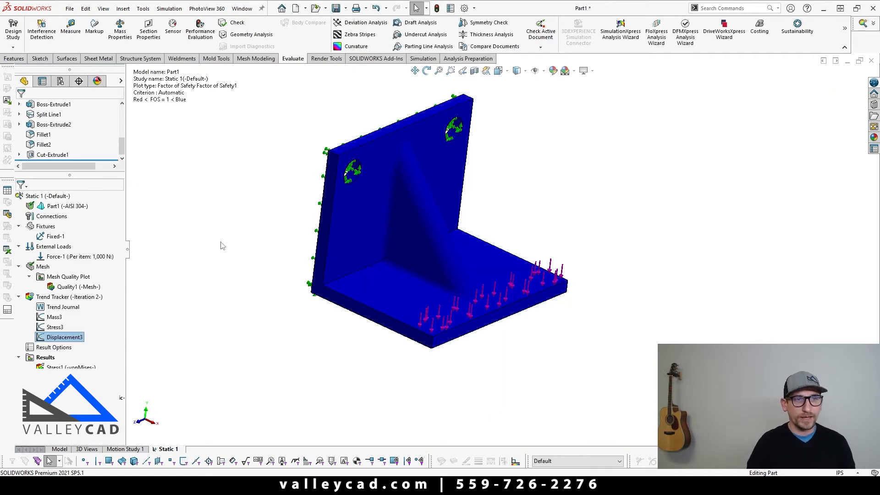
Step: Add a tracked data graph for Minimum Factor of Safety3 to the Trend Tracker
right_click(53, 300)
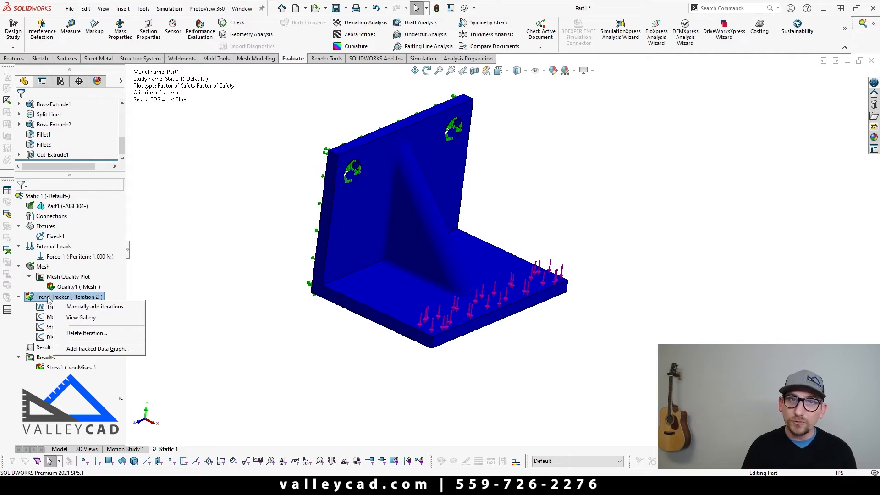
left_click(84, 349)
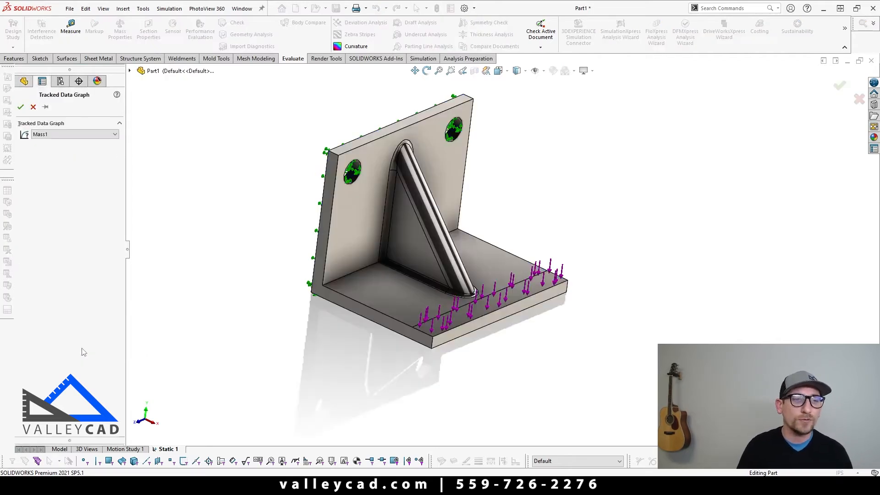
left_click(97, 138)
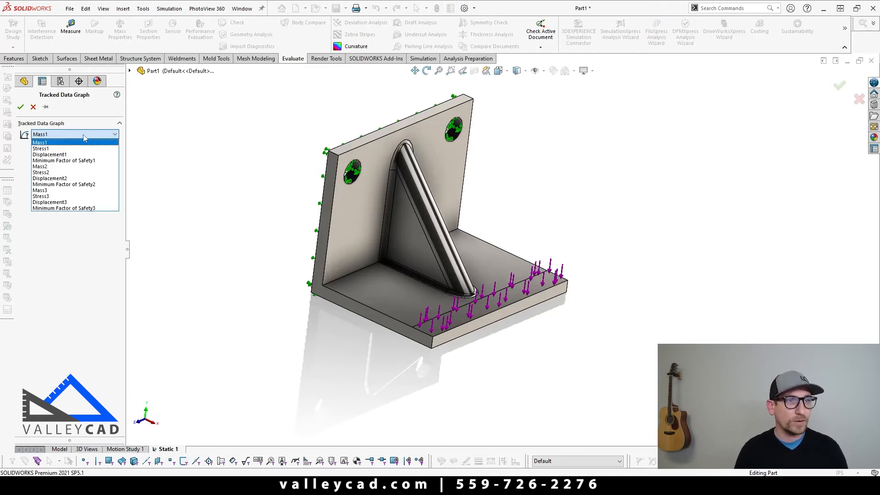
left_click(72, 209)
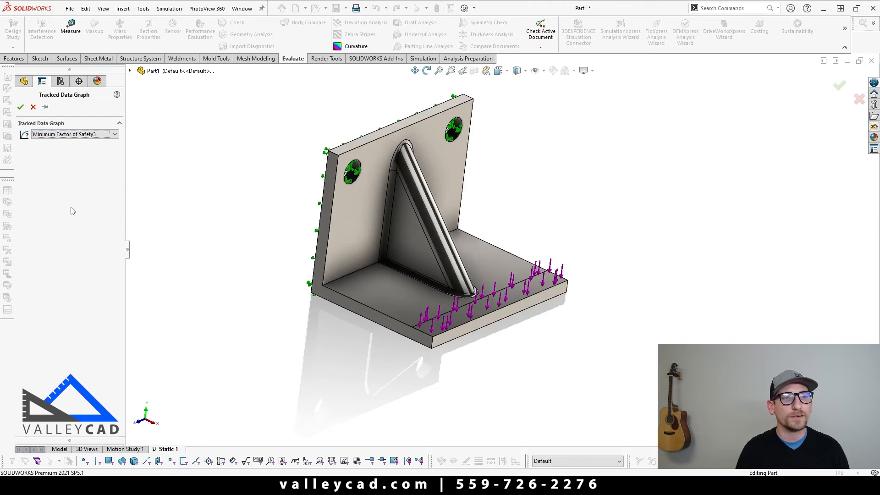
left_click(20, 108)
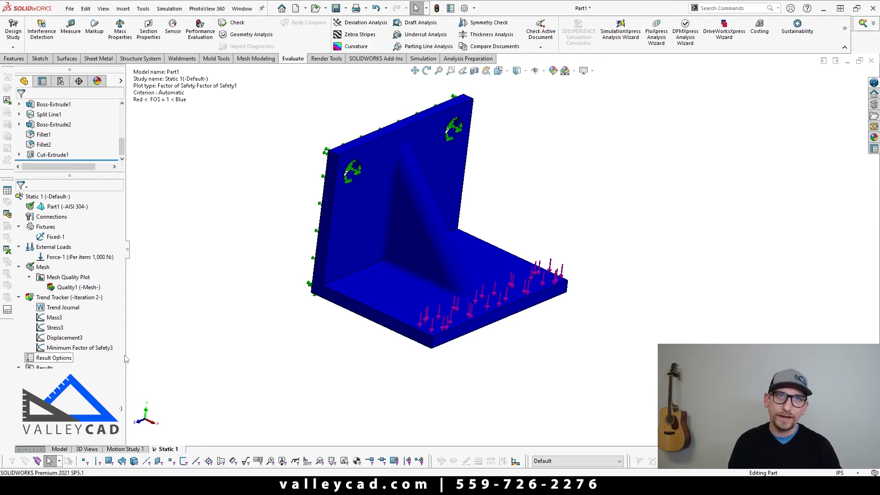
Step: Check the Trend Tracker's minimum factor of safety graph for iteration 2 and close it
left_click(64, 348)
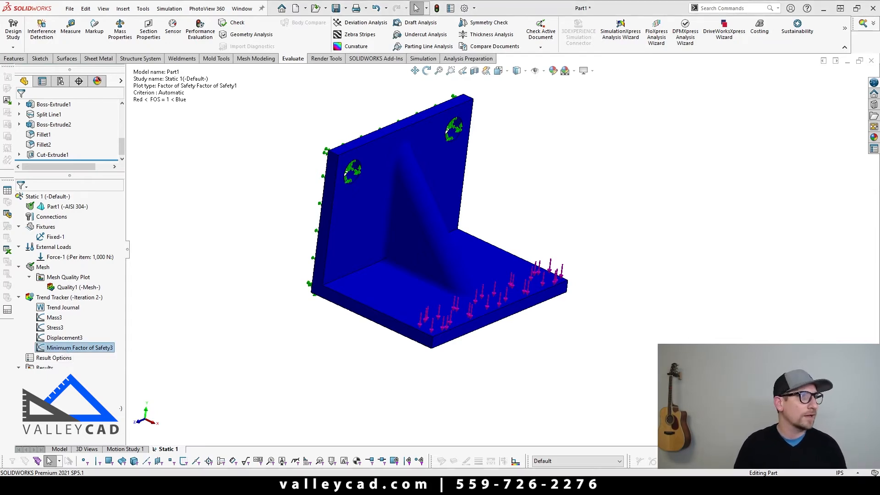
left_click_drag(0, 5, 77, 5)
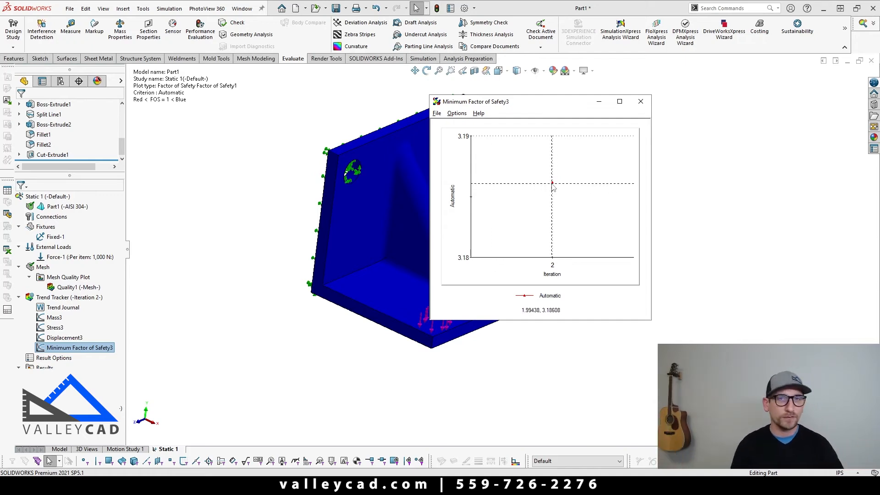
left_click(644, 105)
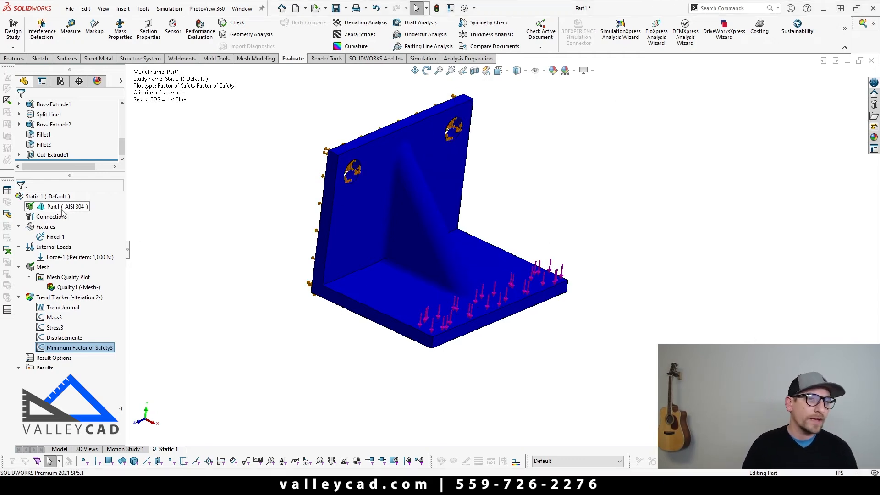
double_click(403, 249)
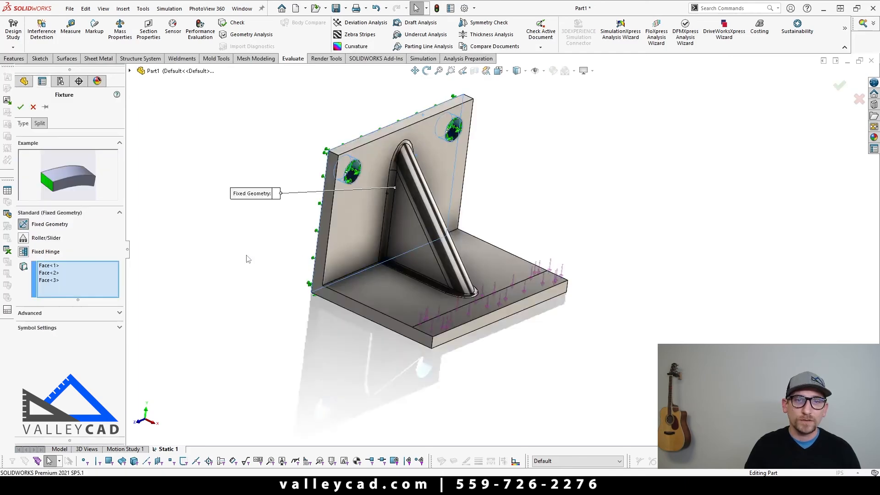
middle_click_drag(246, 259, 229, 304)
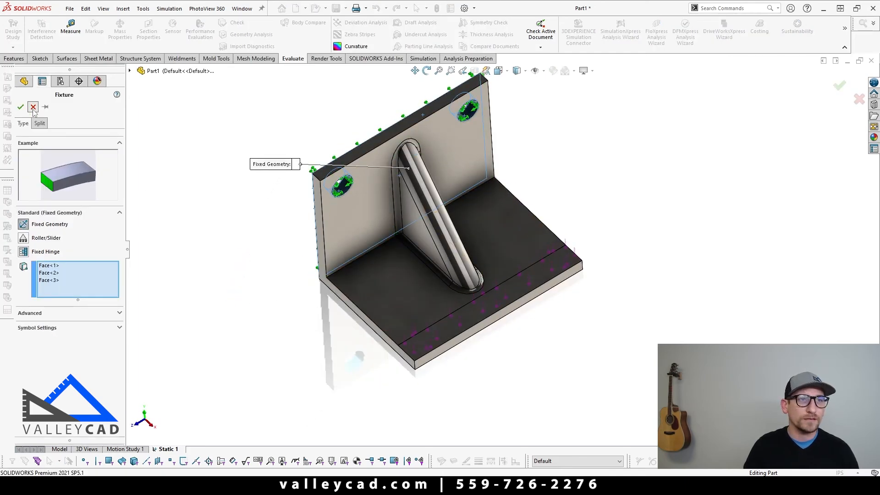
left_click(33, 107)
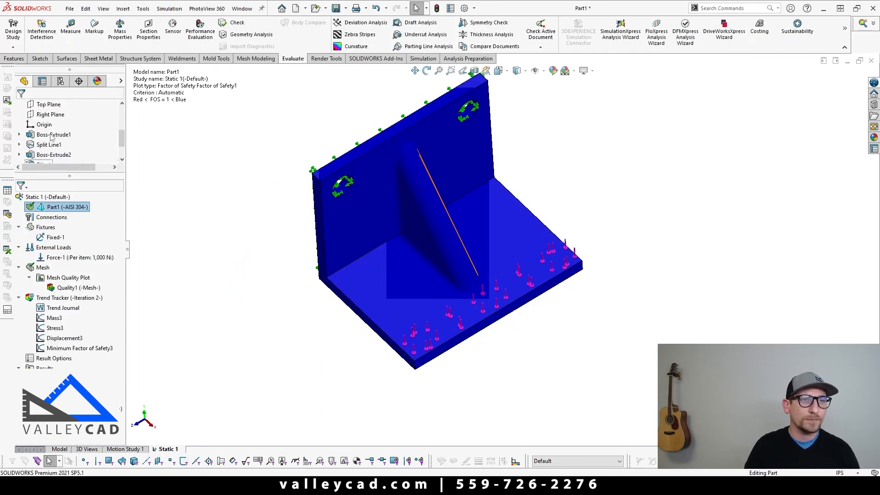
Step: Edit the rib's mid-plane extrusion, Boss-Extrude2, and set its depth to 1 in
double_click(52, 154)
middle_click_drag(219, 234, 219, 214)
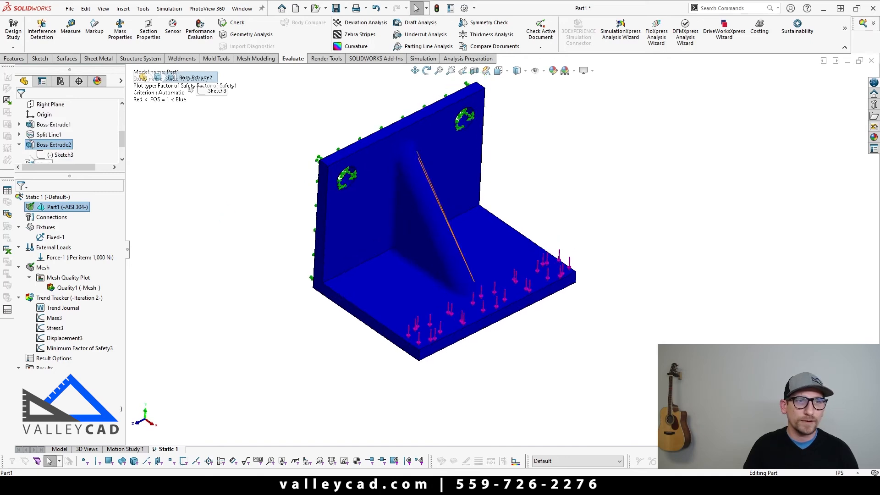
left_click(60, 155)
double_click(39, 145)
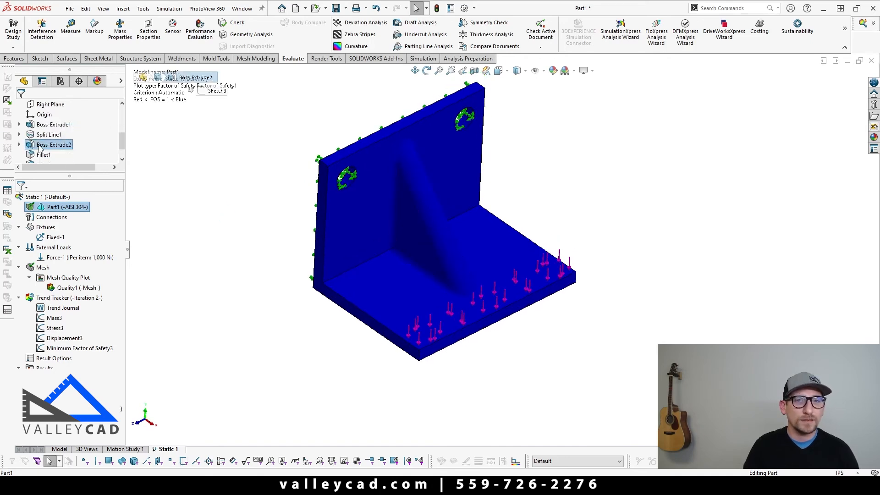
left_click(47, 197)
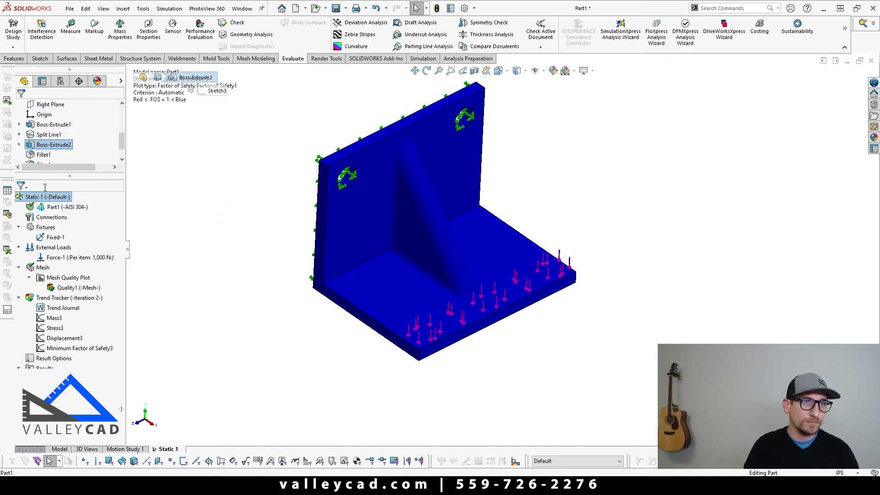
left_click_drag(55, 177, 56, 260)
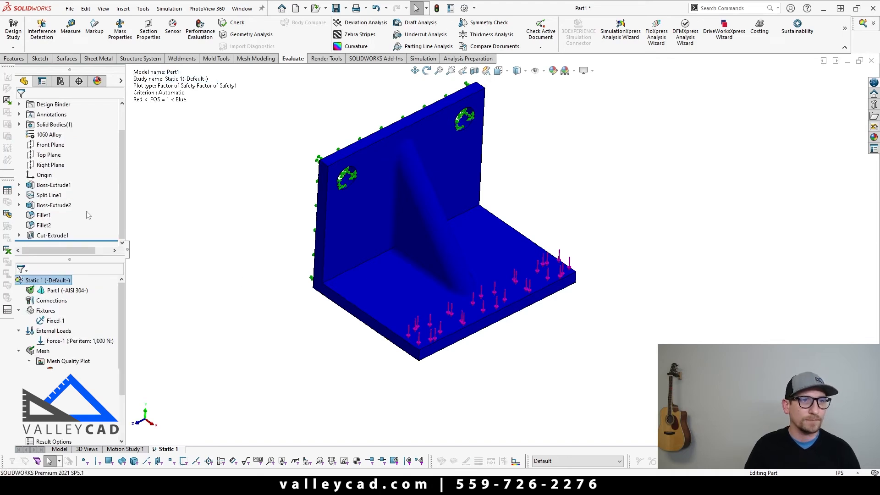
left_click(48, 195)
right_click(50, 205)
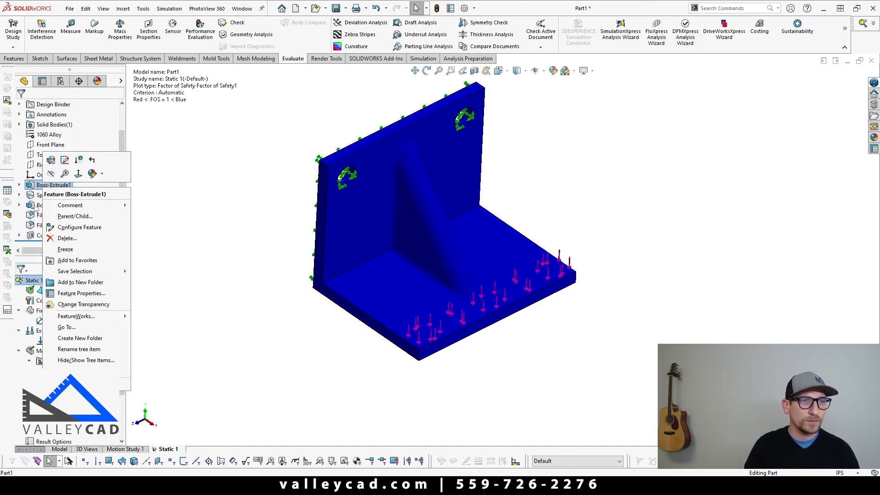
left_click(42, 177)
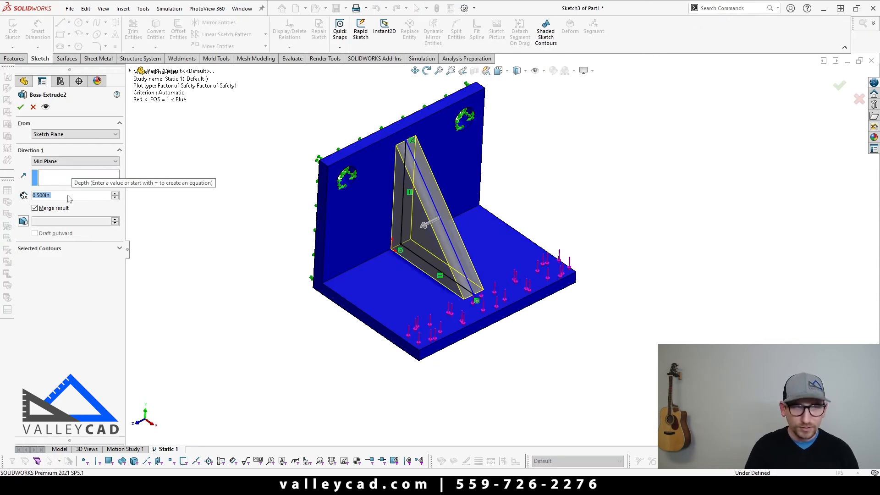
type("1")
key("Return")
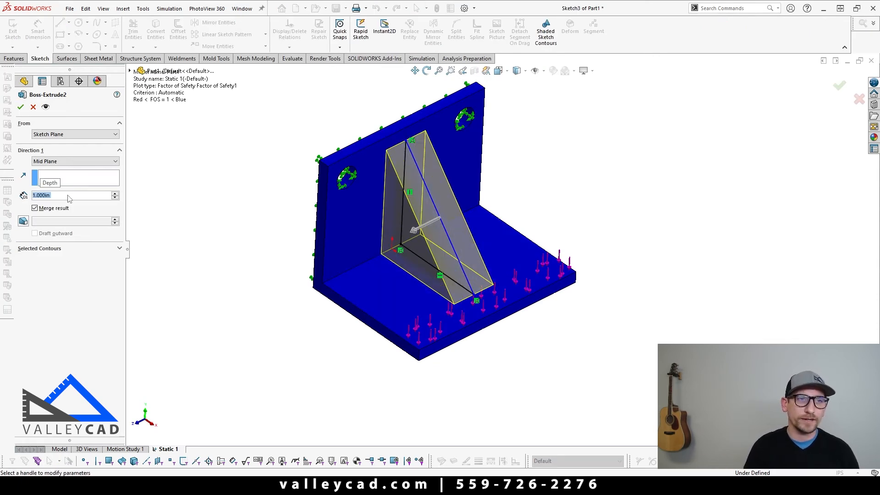
left_click(21, 107)
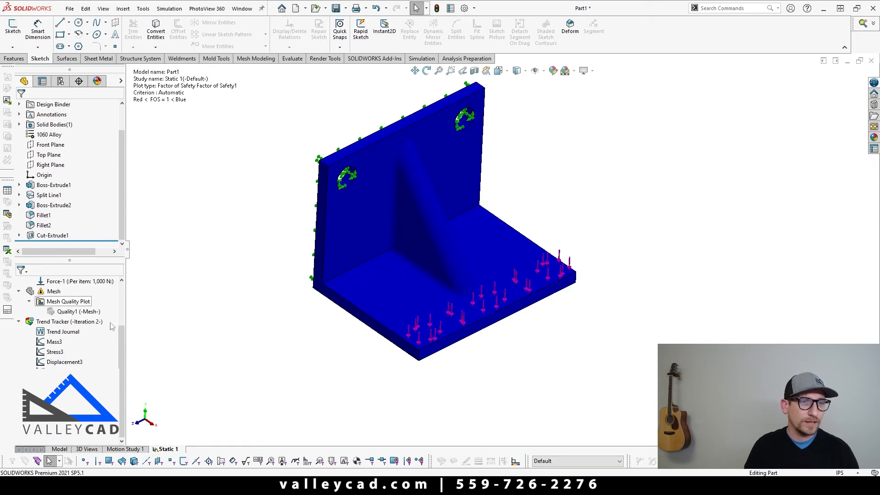
Step: Rerun the Static 1 study with the thickened rib
scroll(120, 353, "up", 2)
right_click(65, 282)
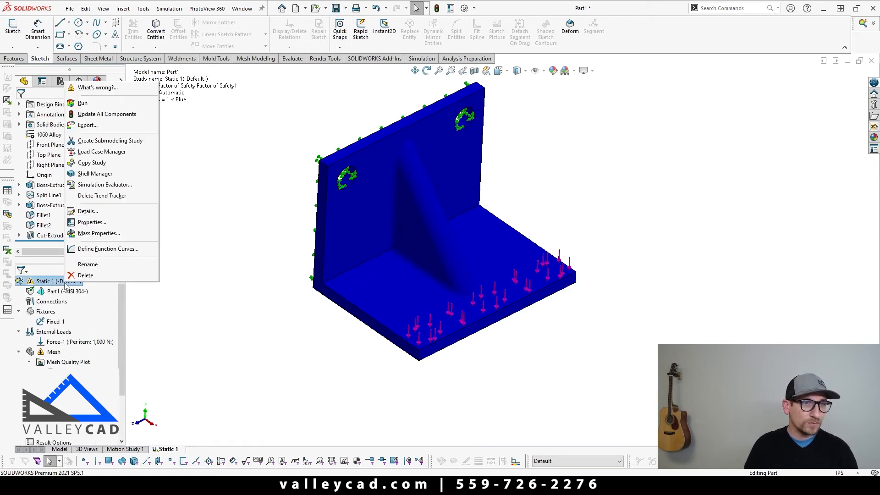
left_click(90, 104)
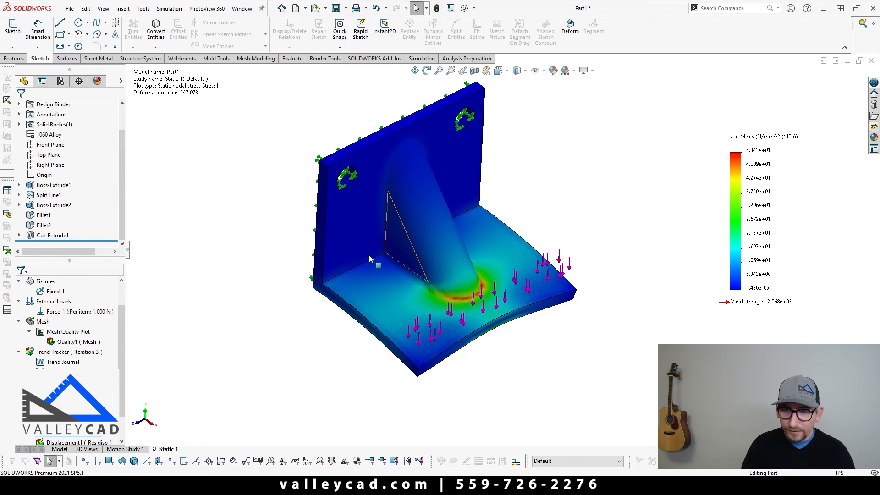
Step: Compare the tracked iterations in the Trend Tracker's mass, stress and minimum factor of safety graphs, closing each graph after viewing
left_click_drag(79, 260, 82, 62)
left_click(53, 212)
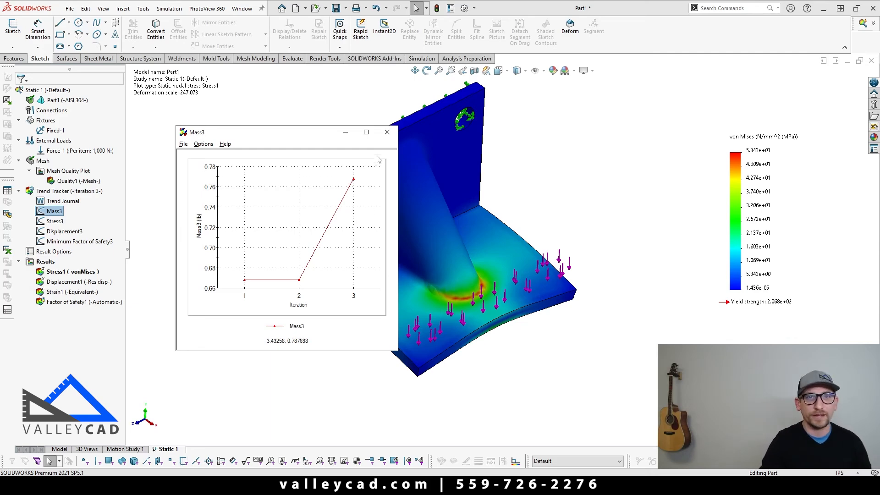
left_click(387, 132)
left_click(54, 221)
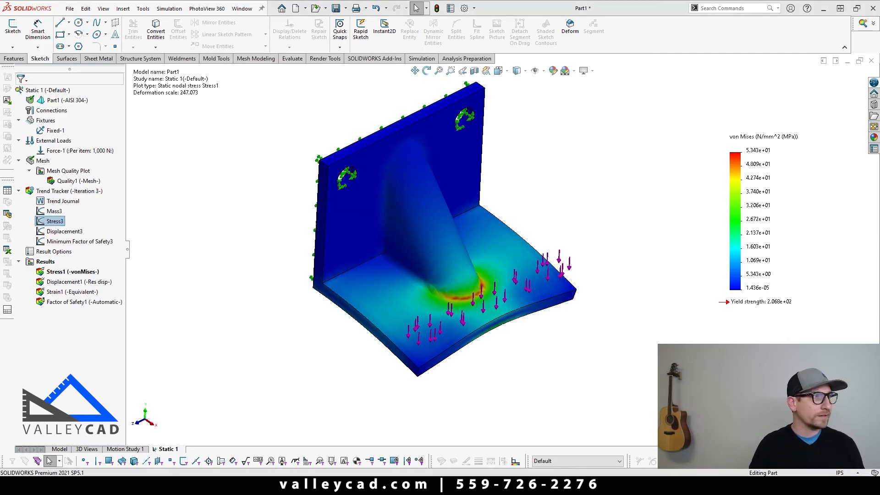
left_click_drag(330, 48, 380, 57)
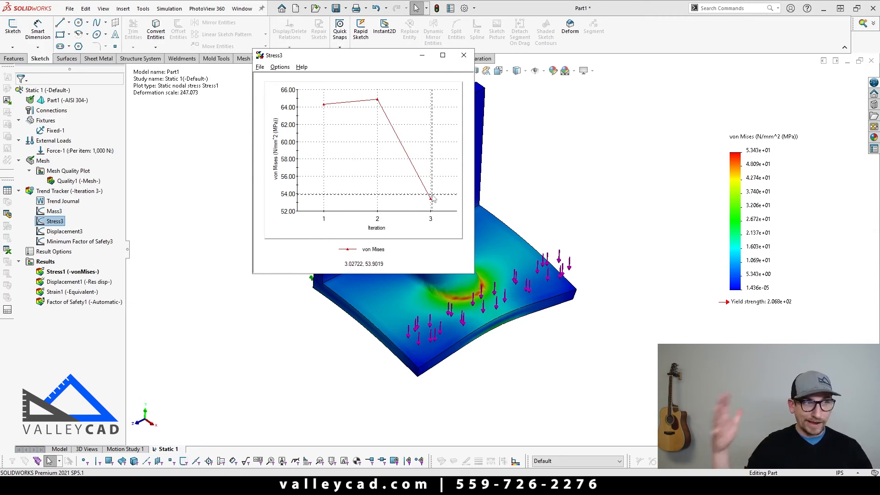
left_click(464, 55)
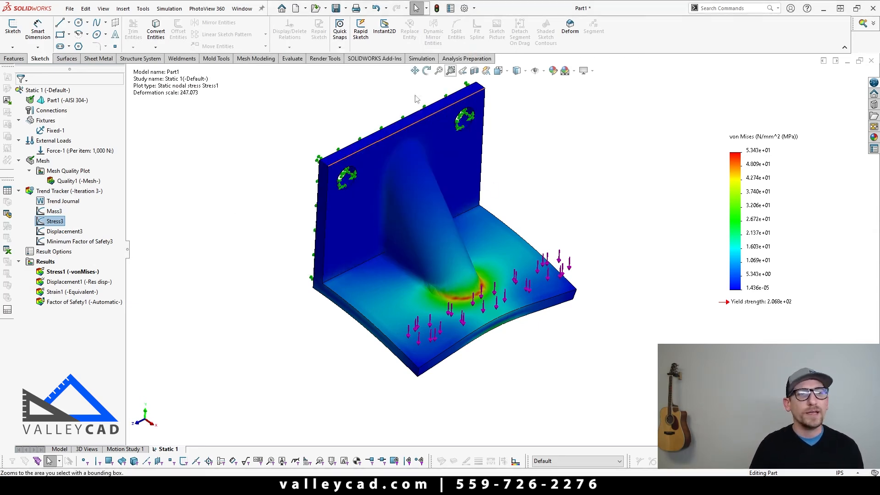
left_click(78, 241)
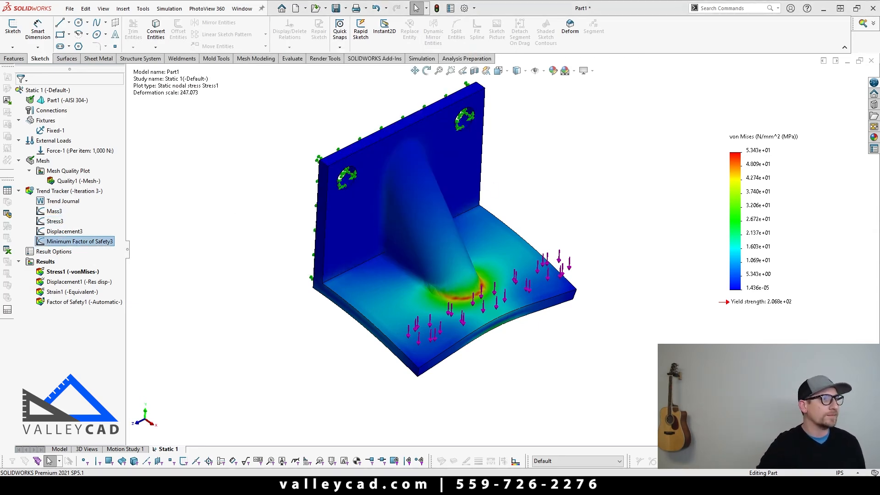
left_click_drag(416, 83, 430, 110)
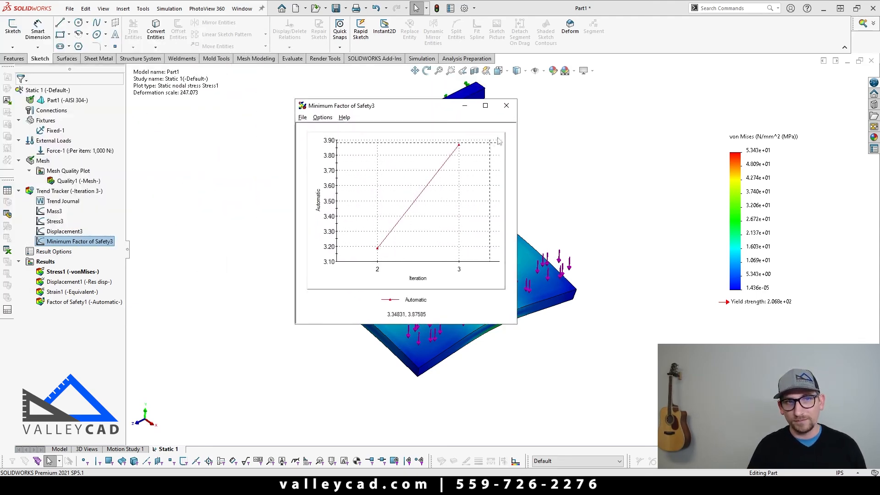
left_click(506, 106)
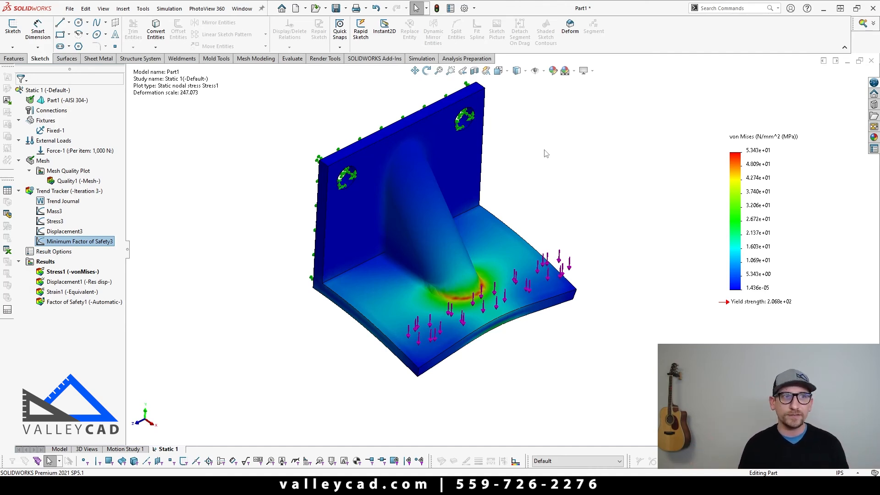
Step: Open the Trend Journal in Word, review the tracked data tables for the baseline and iterations 2 and 3, and close the document
double_click(63, 202)
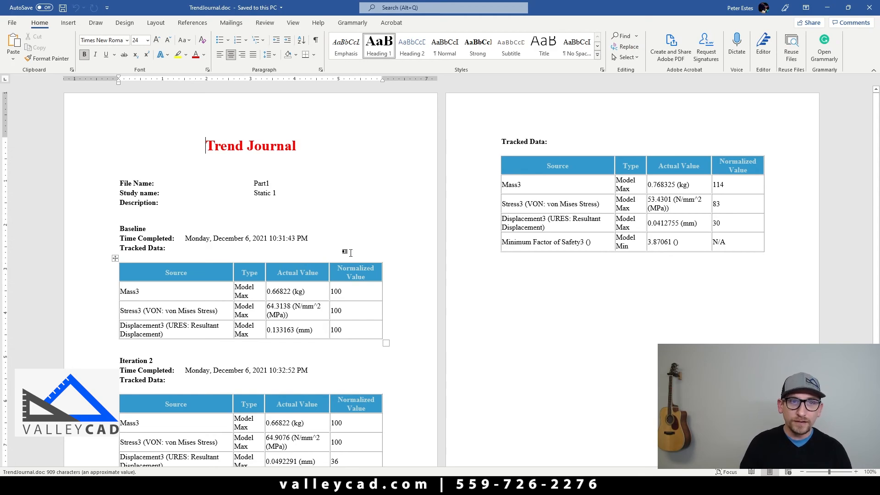
scroll(350, 253, "down", 1)
scroll(374, 250, "down", 3)
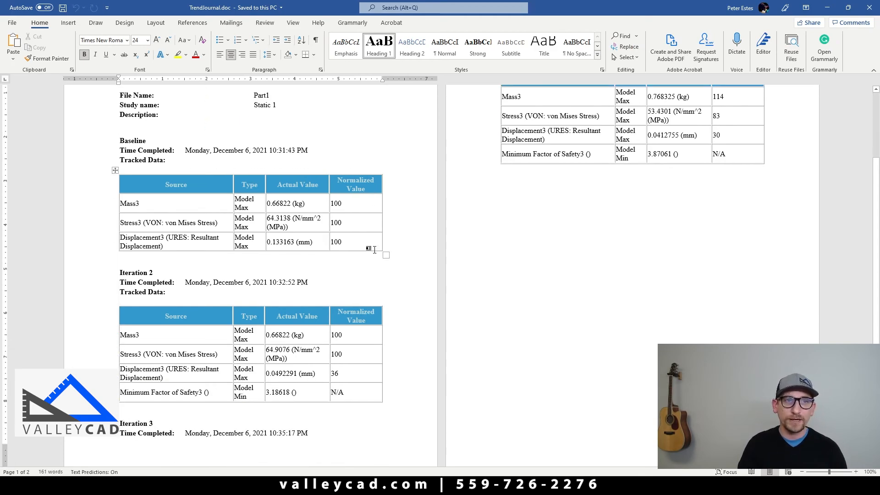
scroll(374, 250, "down", 1)
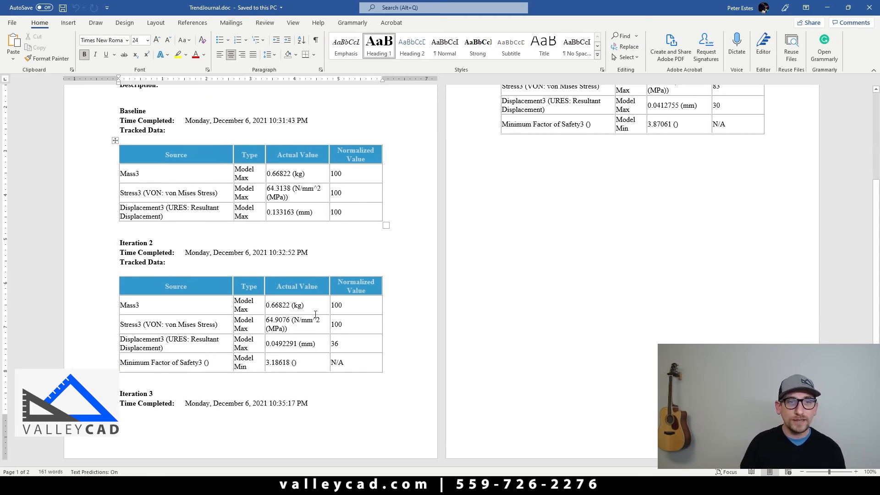
scroll(315, 317, "up", 1)
scroll(315, 318, "up", 3)
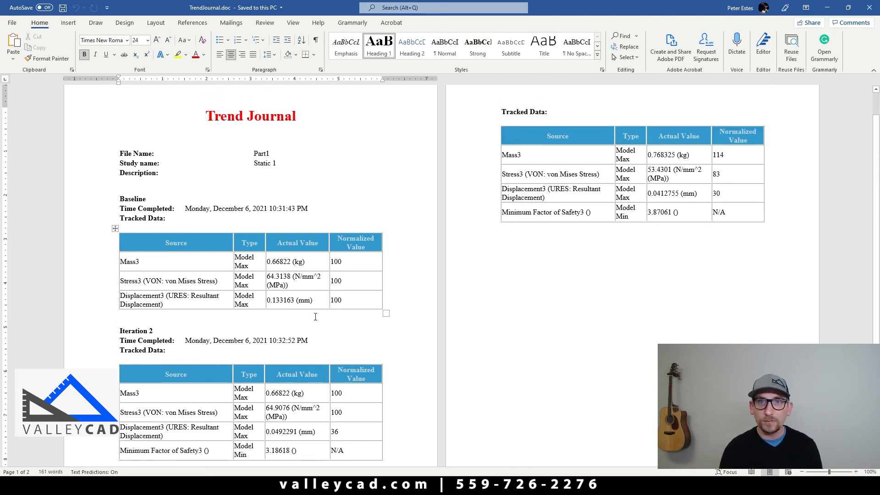
scroll(316, 317, "down", 3)
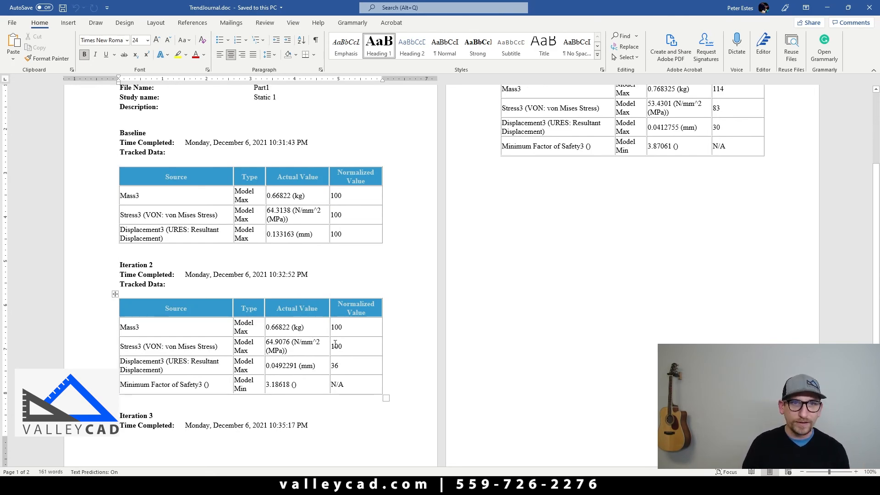
scroll(414, 356, "up", 4)
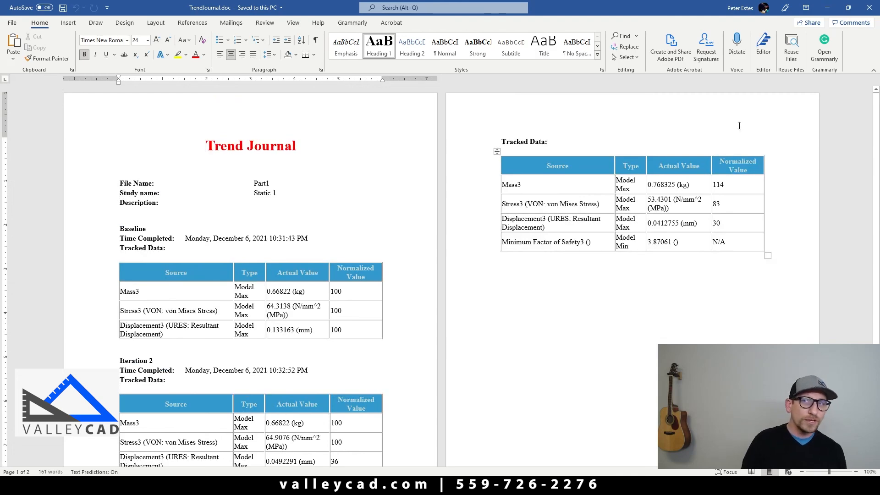
left_click(870, 7)
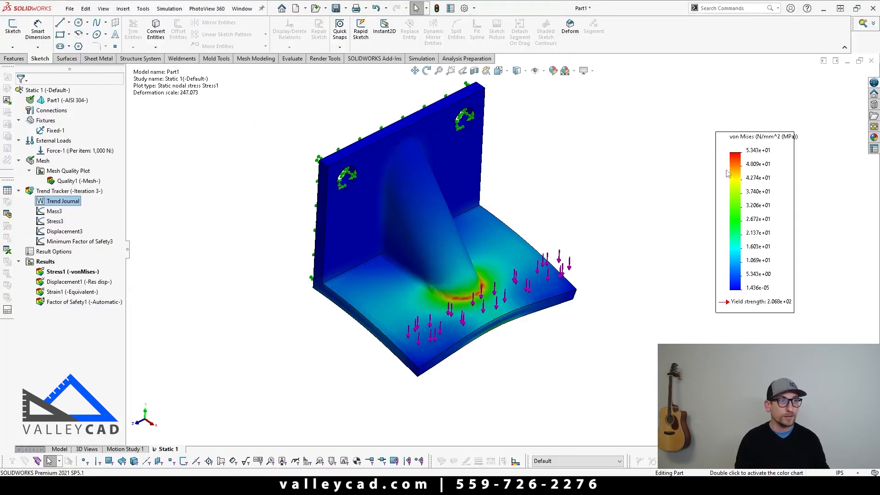